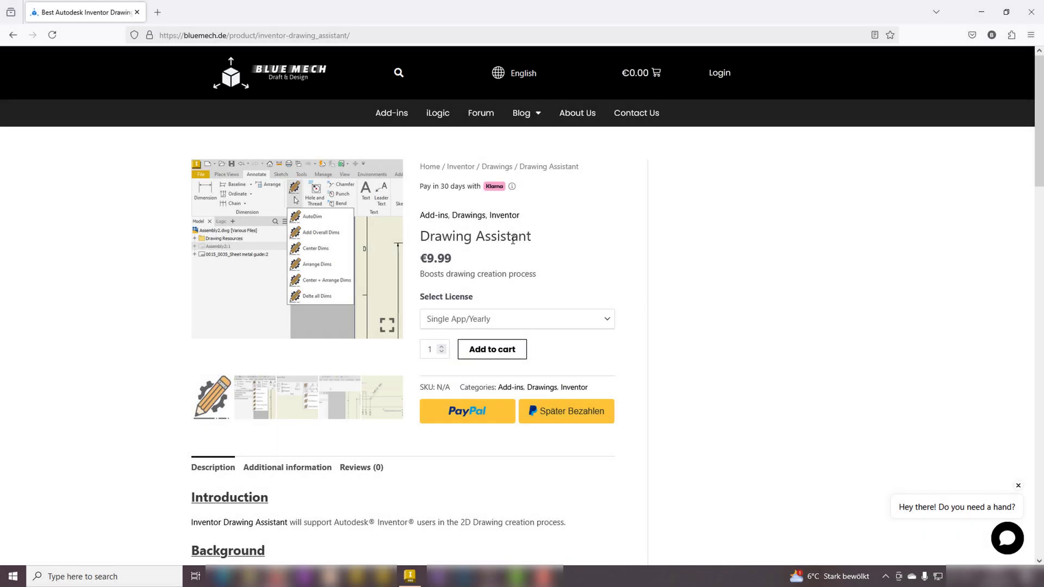
Read through the Drawing Assistant add-in's list of functions on the Firefox page.
left_click_drag(533, 240, 419, 240)
left_click(617, 228)
scroll(625, 227, "down", 2)
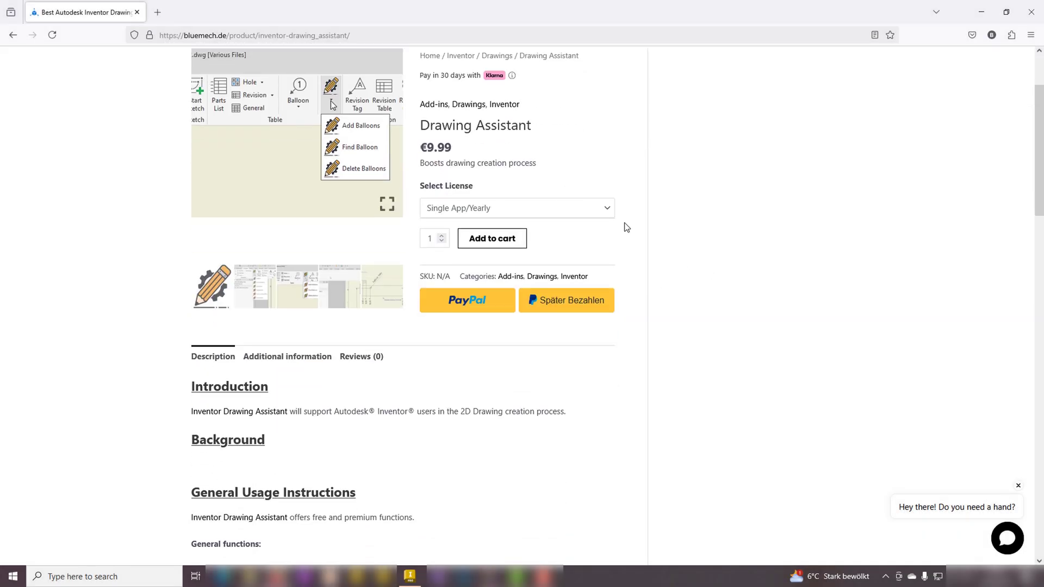
scroll(732, 300, "down", 4)
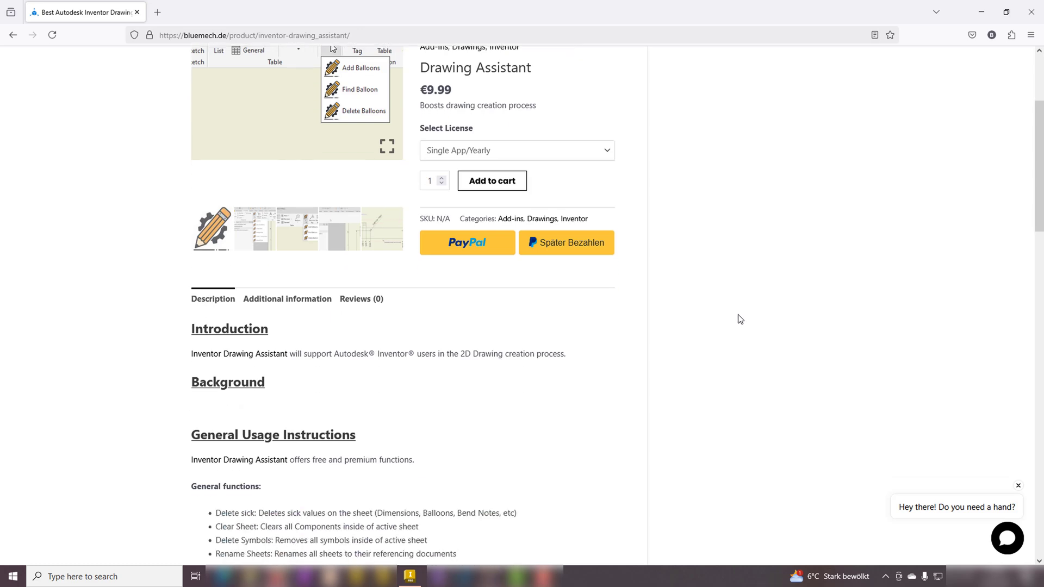
scroll(737, 319, "down", 3)
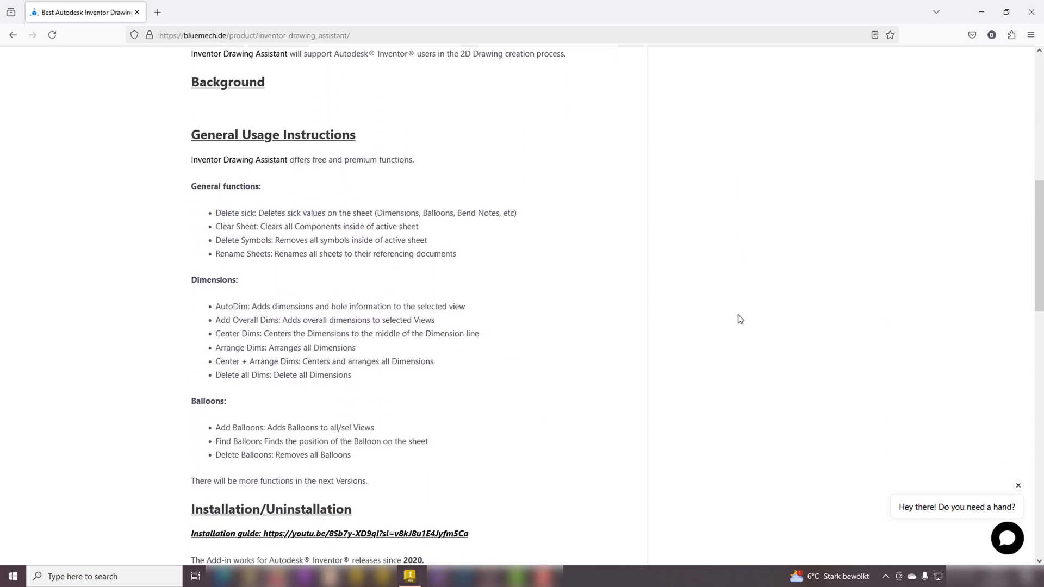
left_click_drag(193, 156, 294, 414)
left_click(450, 409)
Minimize Firefox and bring up the Drawing Assistant dims tools in Inventor.
scroll(483, 377, "down", 3)
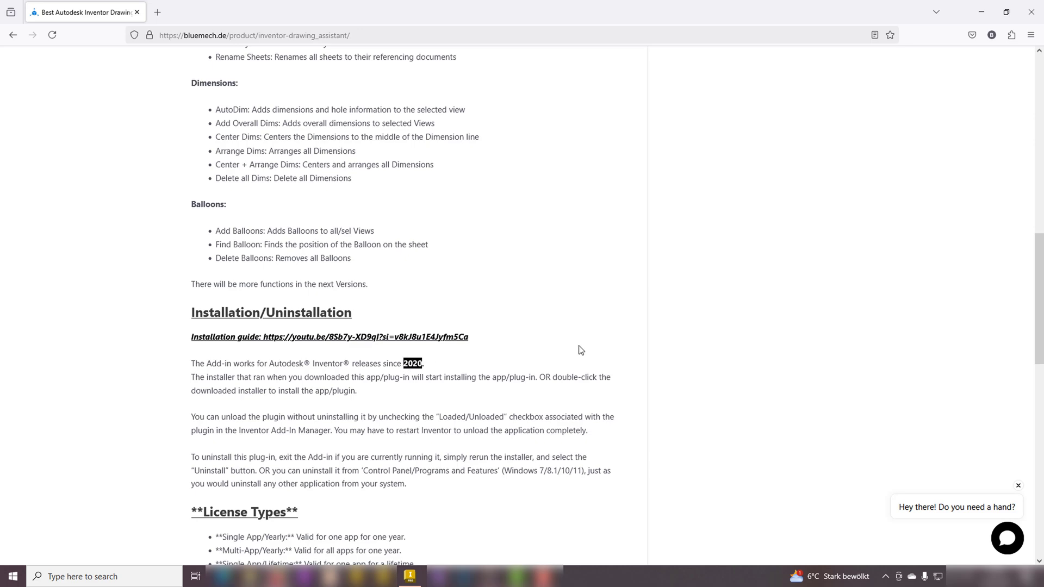
scroll(581, 348, "up", 10)
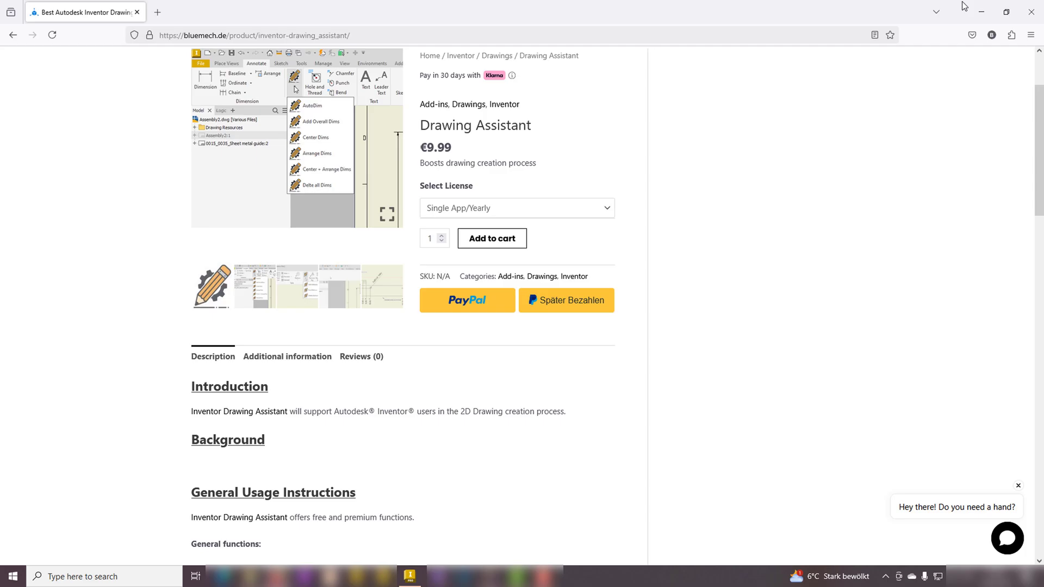
left_click(989, 6)
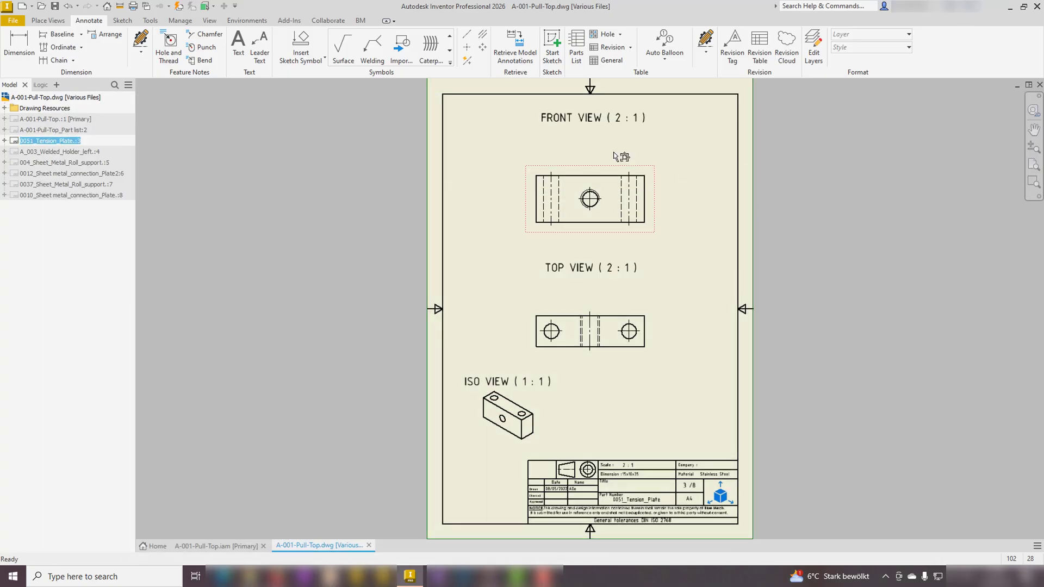
left_click(140, 52)
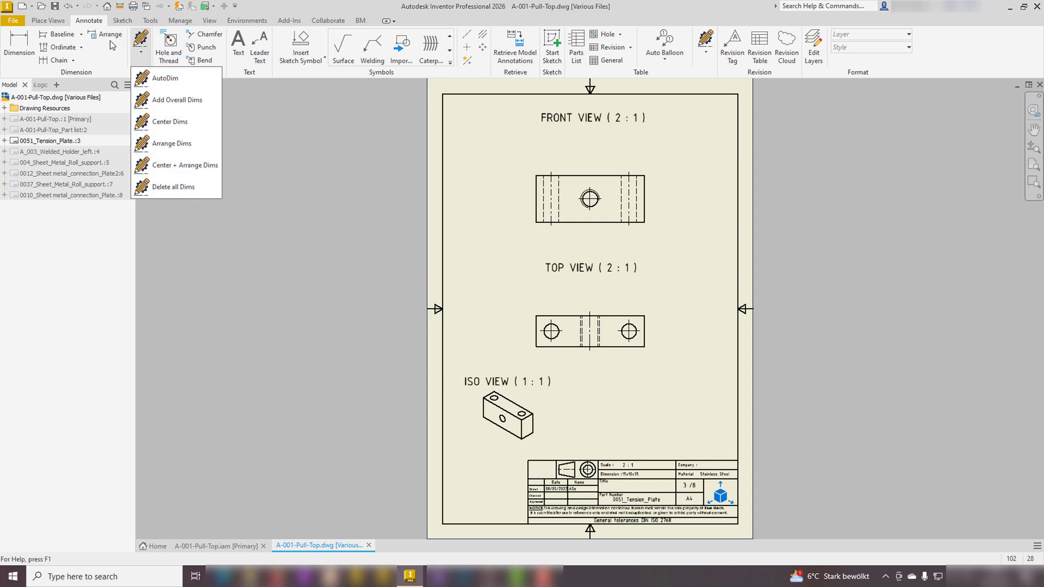
Run AutoDim with the Ordinate Dimension Set on the front view.
left_click(194, 82)
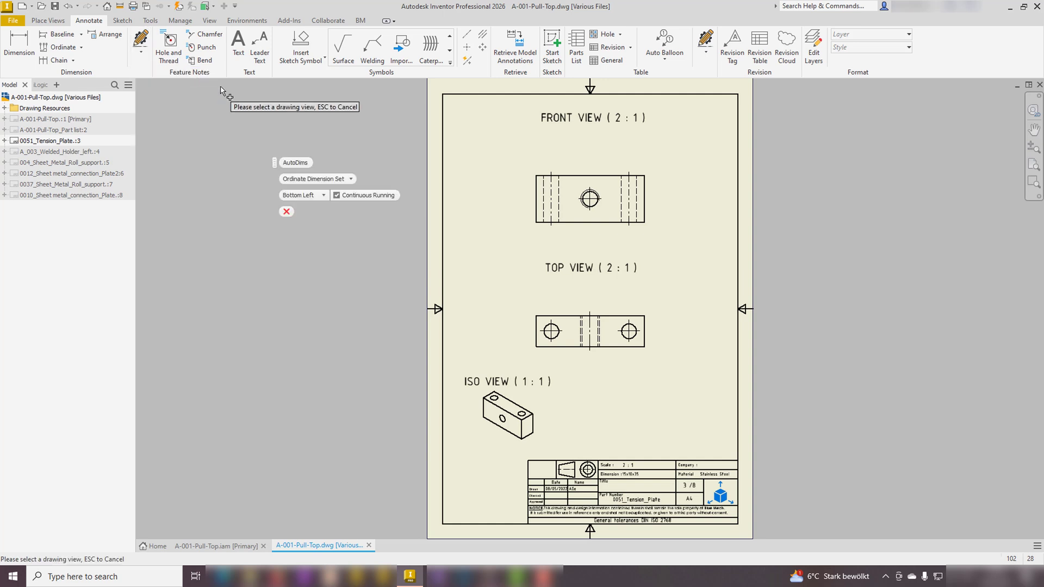
left_click(349, 180)
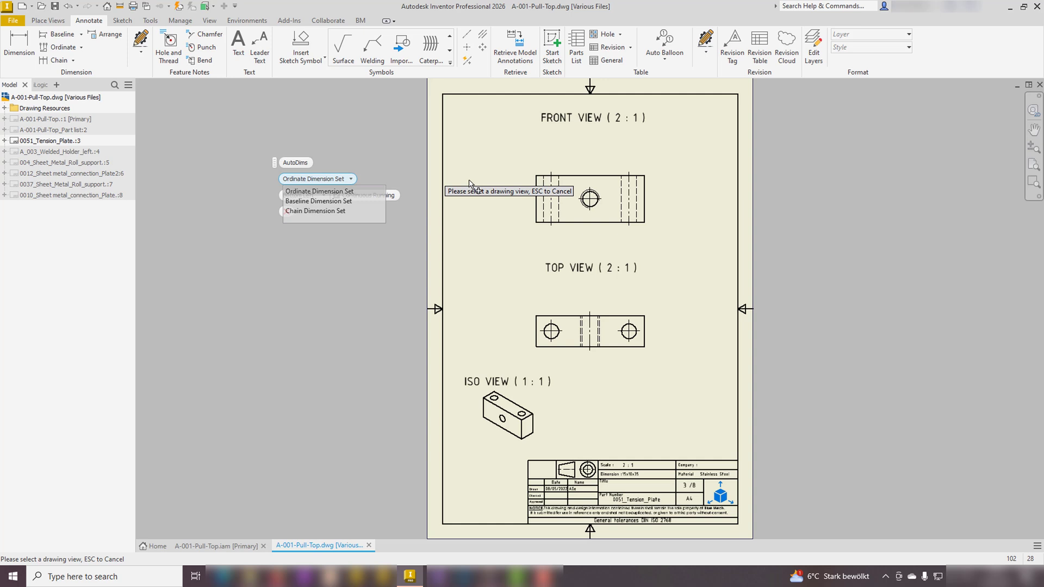
left_click(590, 174)
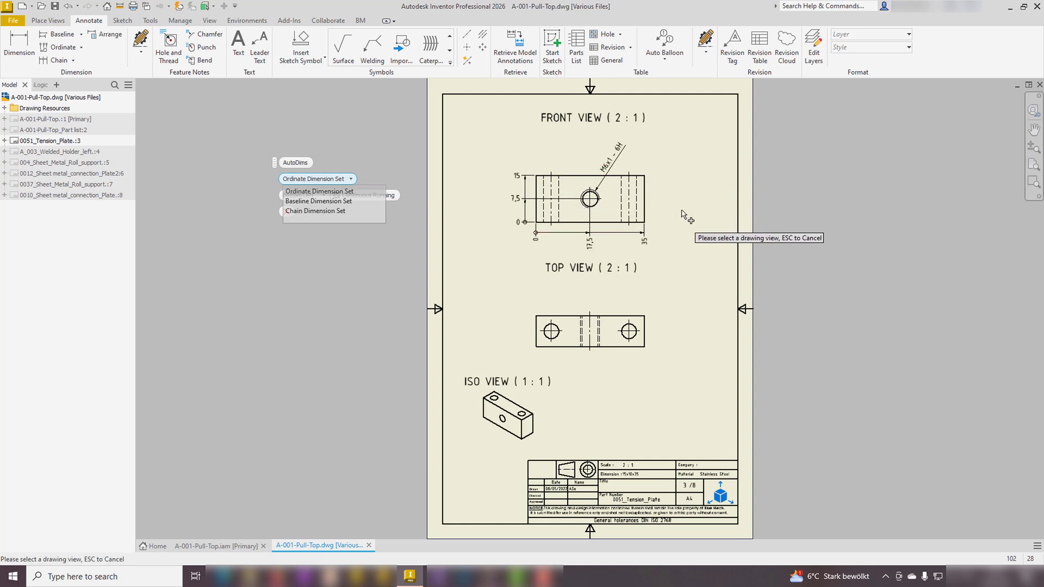
Add Baseline Dimension Set dimensions to the top view and end AutoDim.
left_click(334, 202)
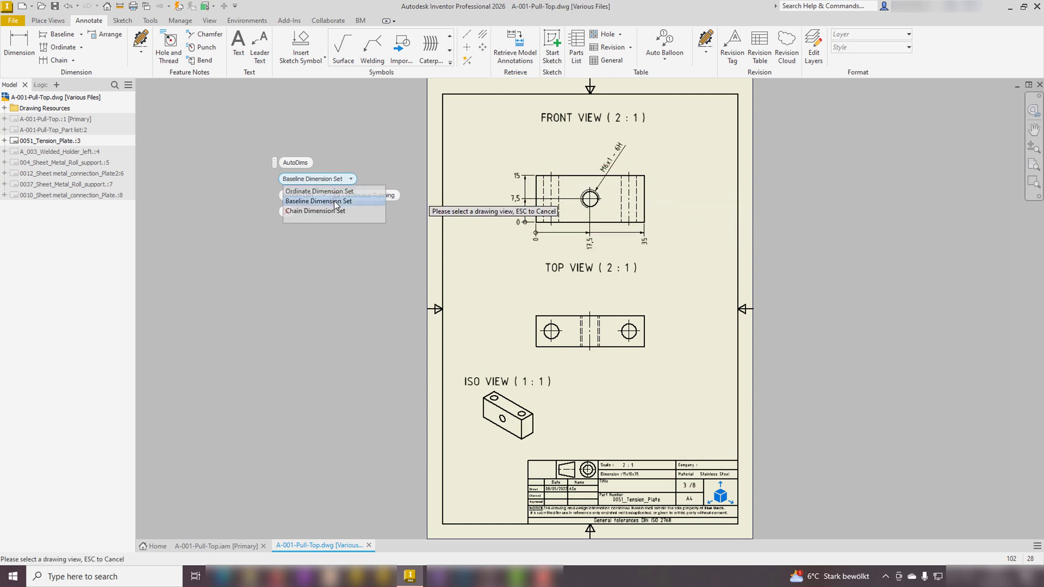
left_click(579, 313)
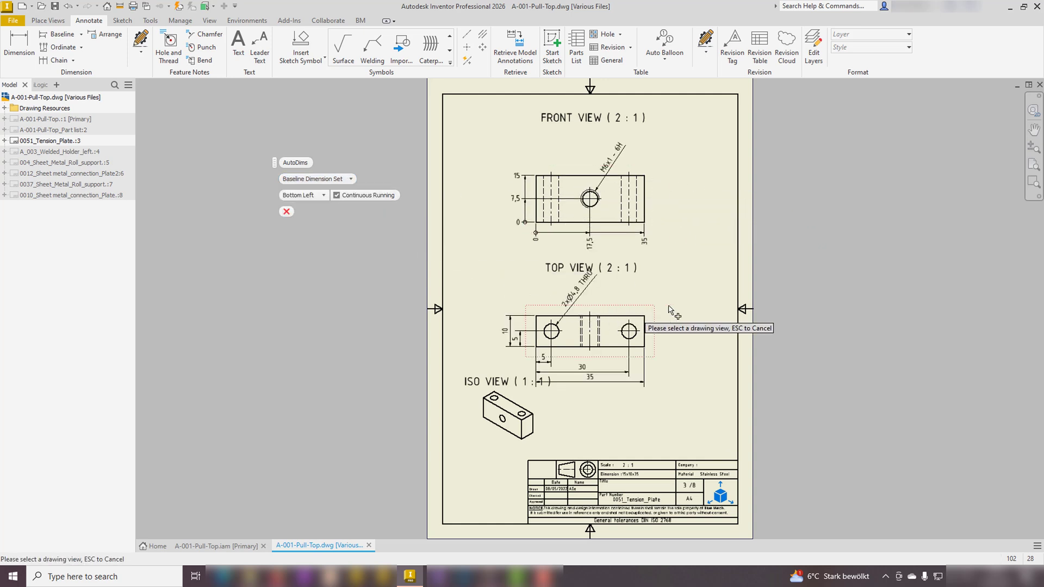
right_click(710, 299)
left_click(286, 212)
left_click(286, 211)
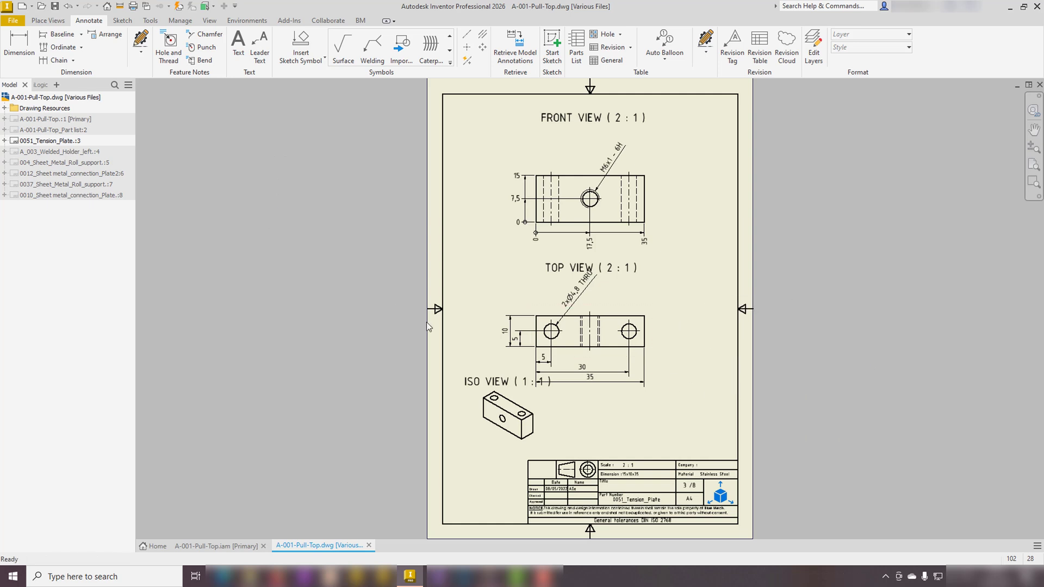
On sheet 004_Sheet_Metal_Roll_support, add overall dimensions to the front view.
double_click(54, 151)
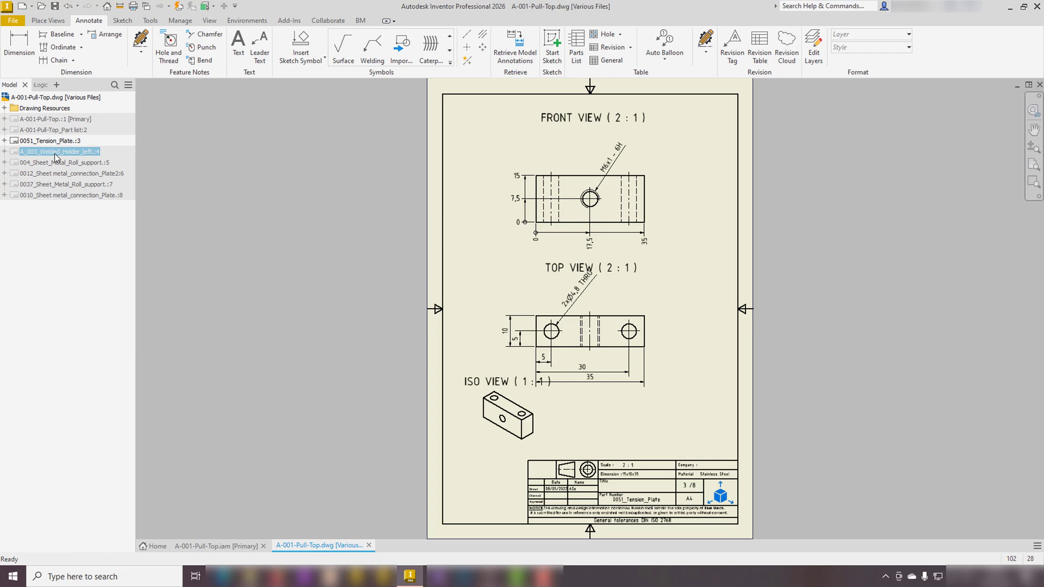
double_click(52, 164)
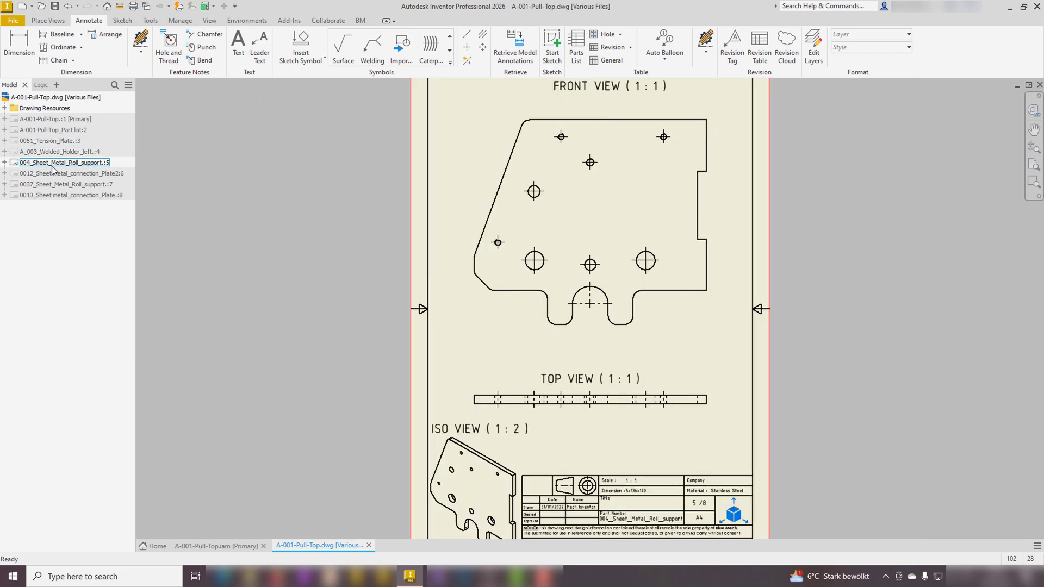
left_click(141, 54)
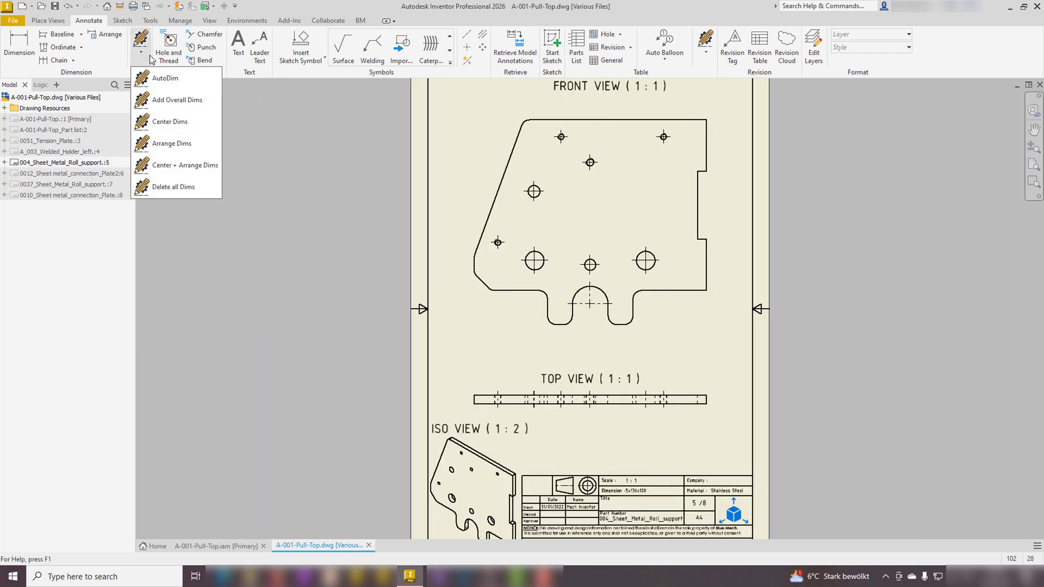
left_click(178, 102)
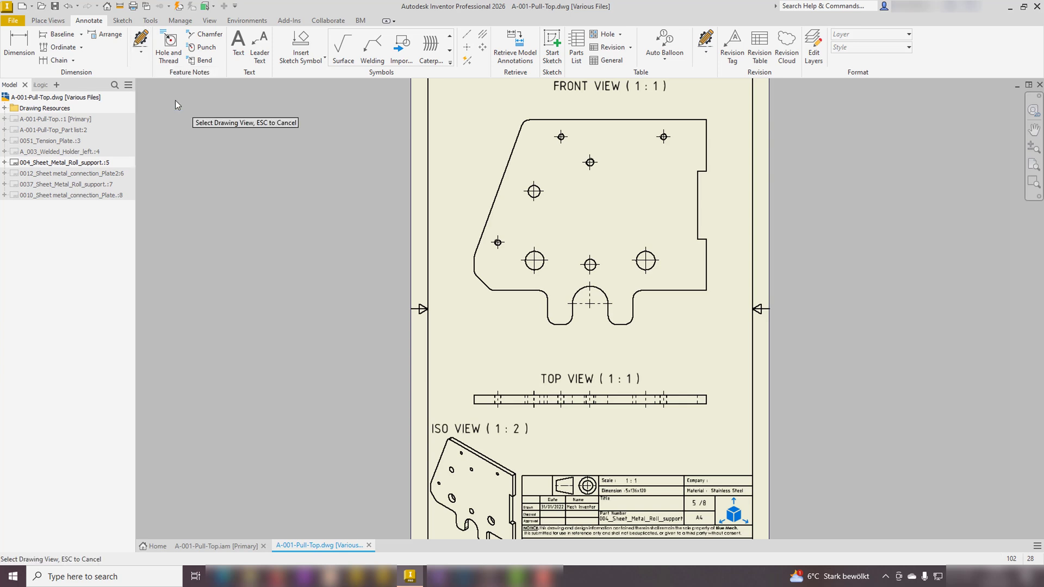
left_click(563, 184)
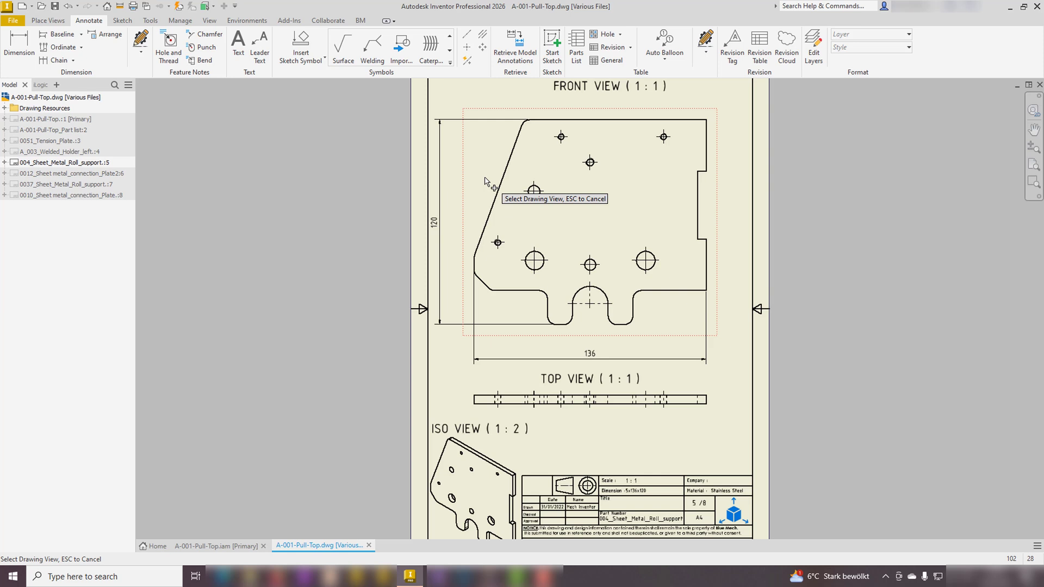
Move the 136 and 120 overall dimensions closer to the part.
key("Escape")
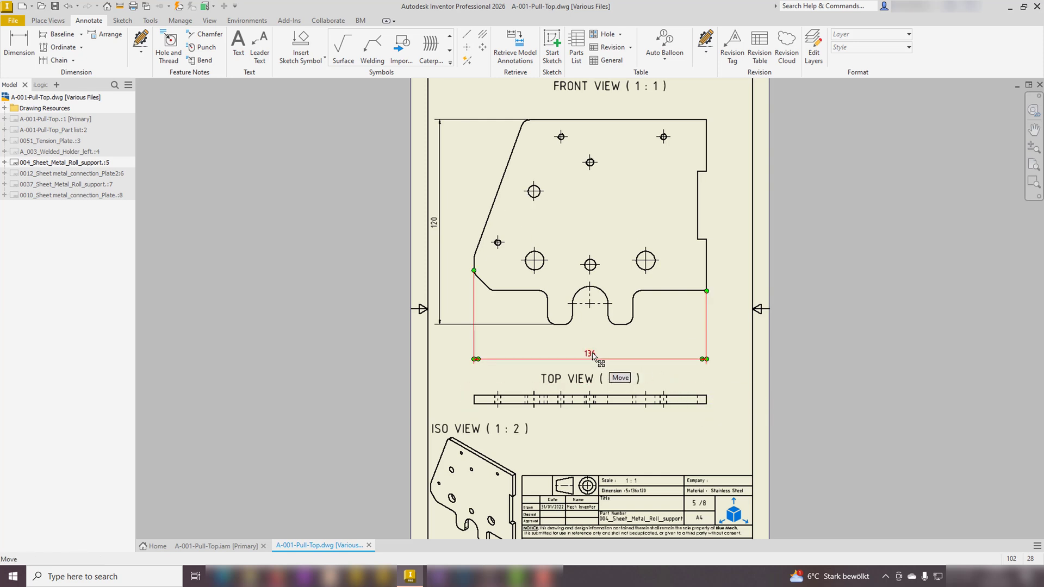
left_click_drag(593, 353, 526, 346)
left_click_drag(446, 250, 450, 299)
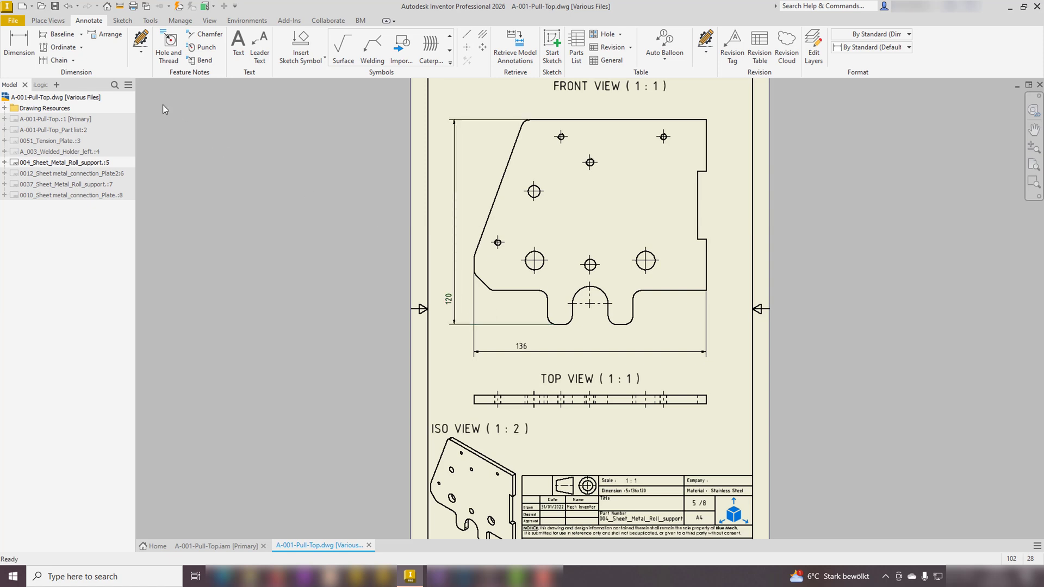
Center the dimension texts, then try Arrange Dims and undo it.
left_click(139, 55)
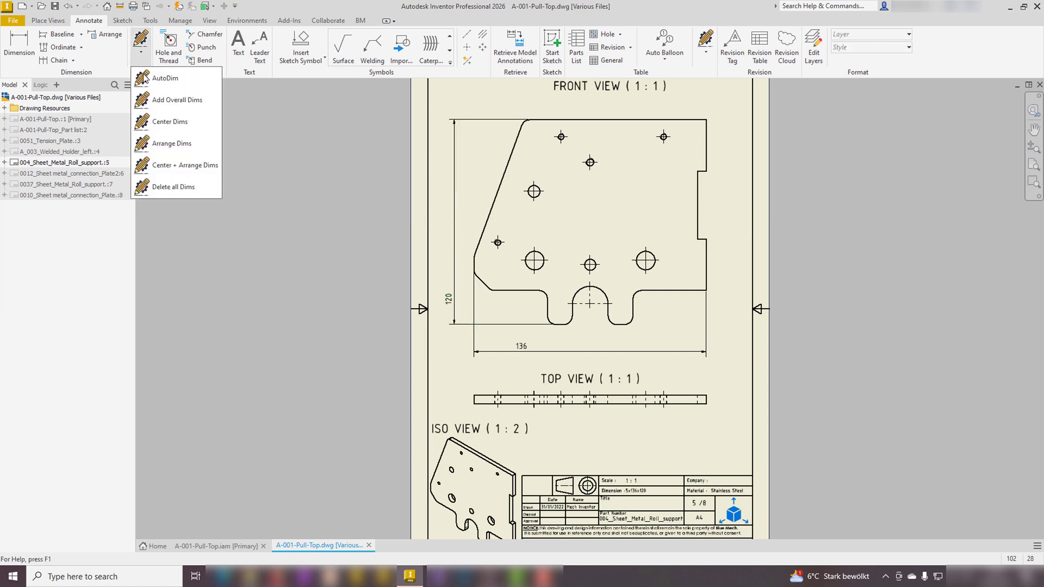
left_click(174, 126)
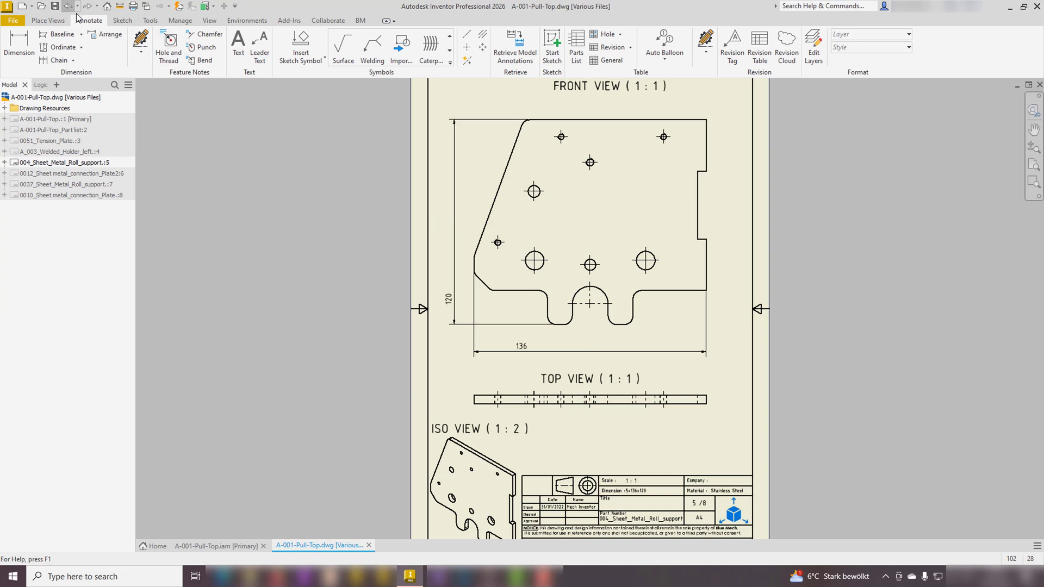
left_click(140, 53)
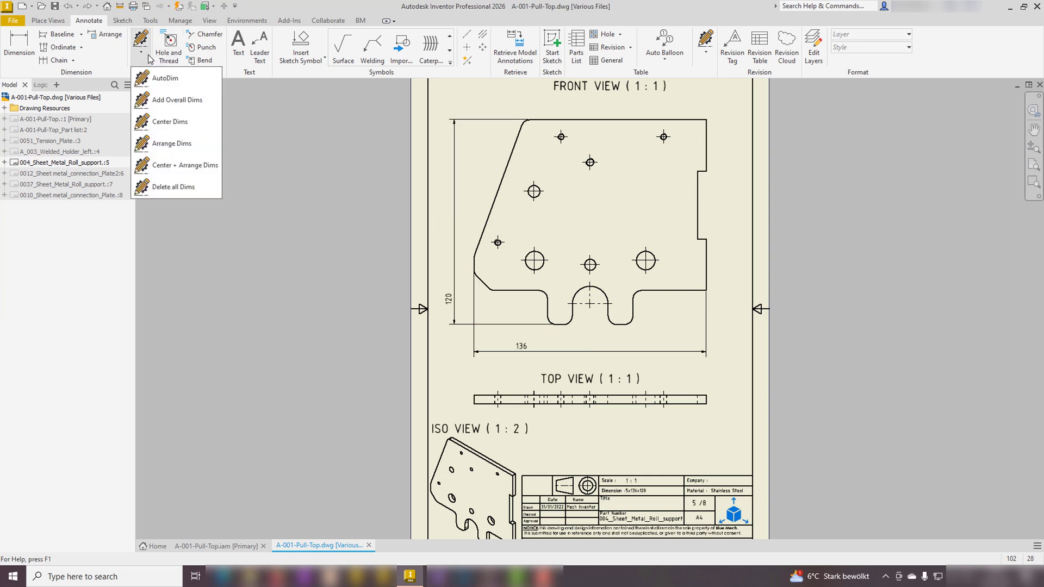
left_click(172, 144)
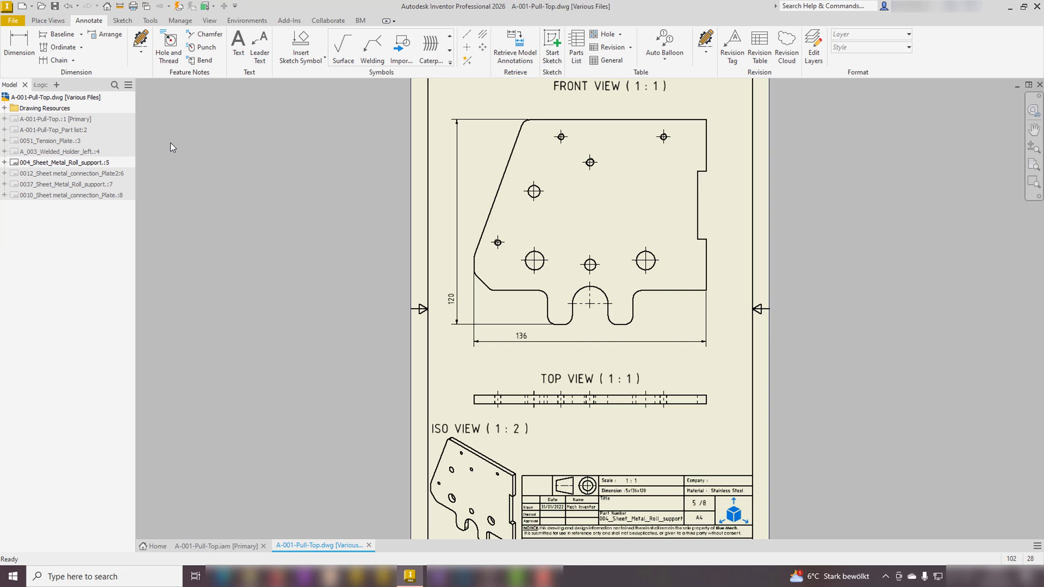
left_click(69, 7)
Apply Center + Arrange Dims to the 120 and 136 dimensions.
left_click(141, 52)
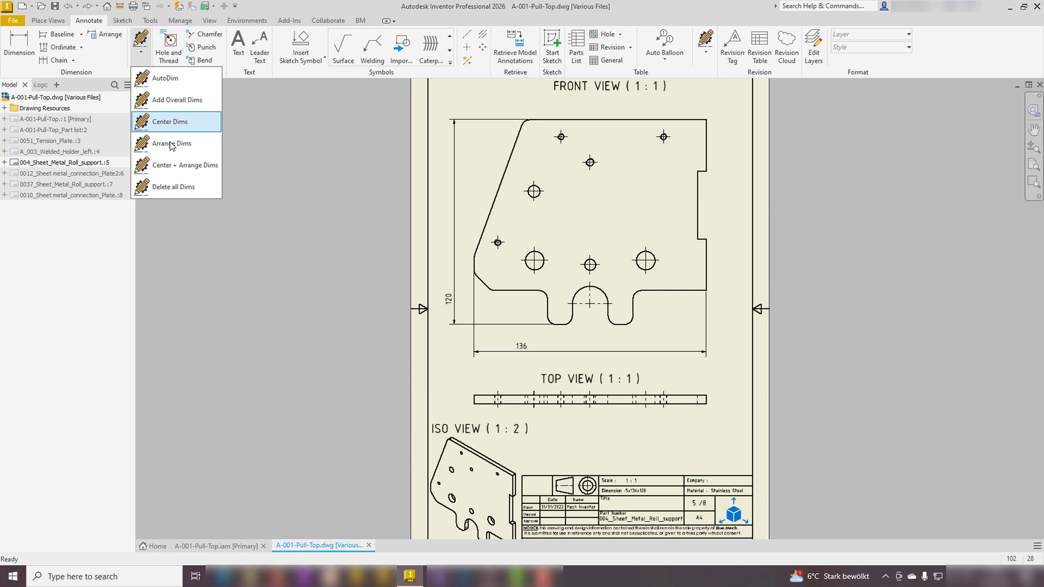
left_click(203, 171)
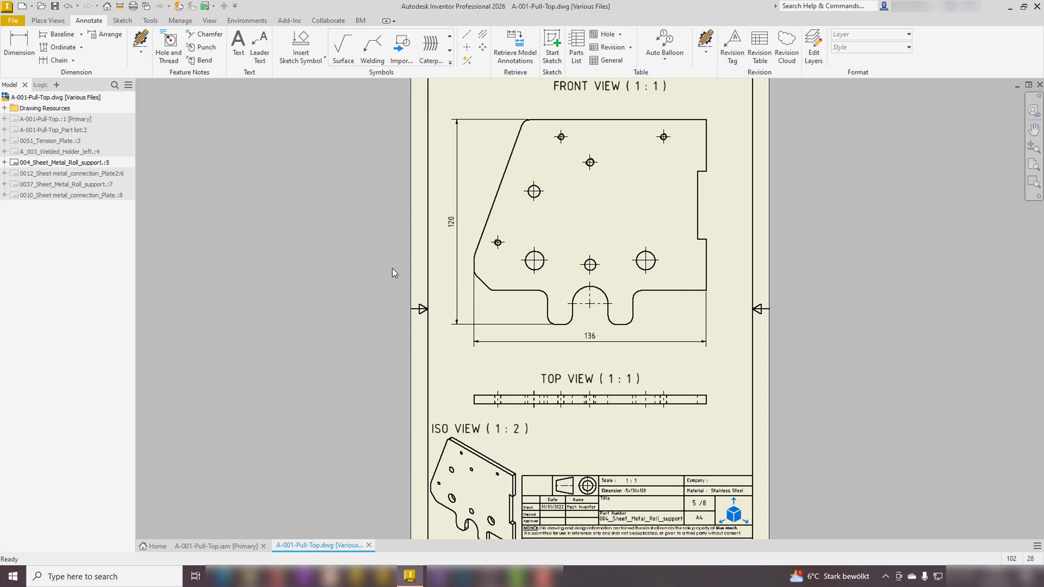
left_click(141, 52)
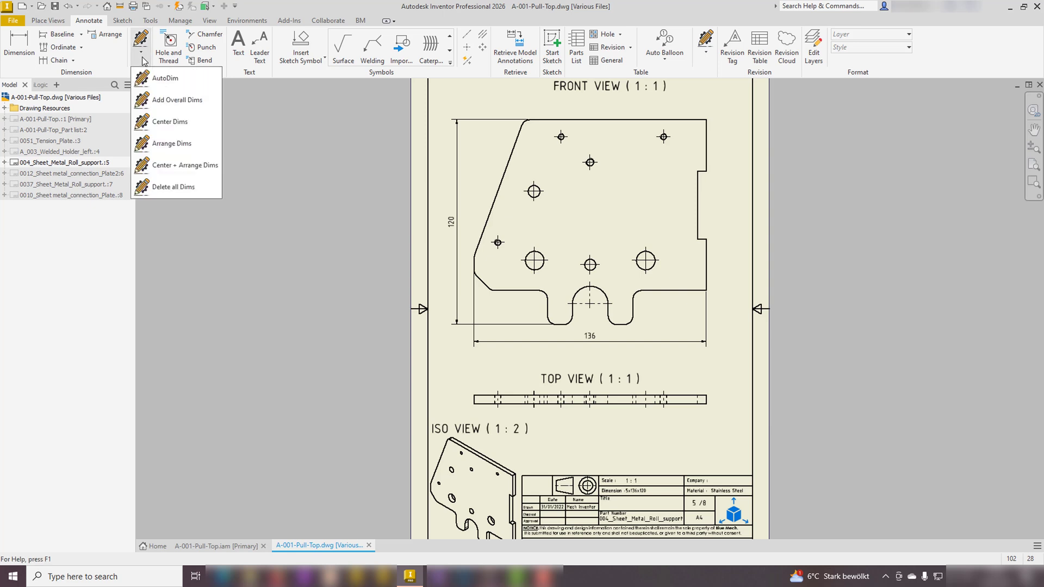
Delete all dimensions on the roll support sheet, then switch to sheet A-001-Pull-Top:1.
left_click(181, 187)
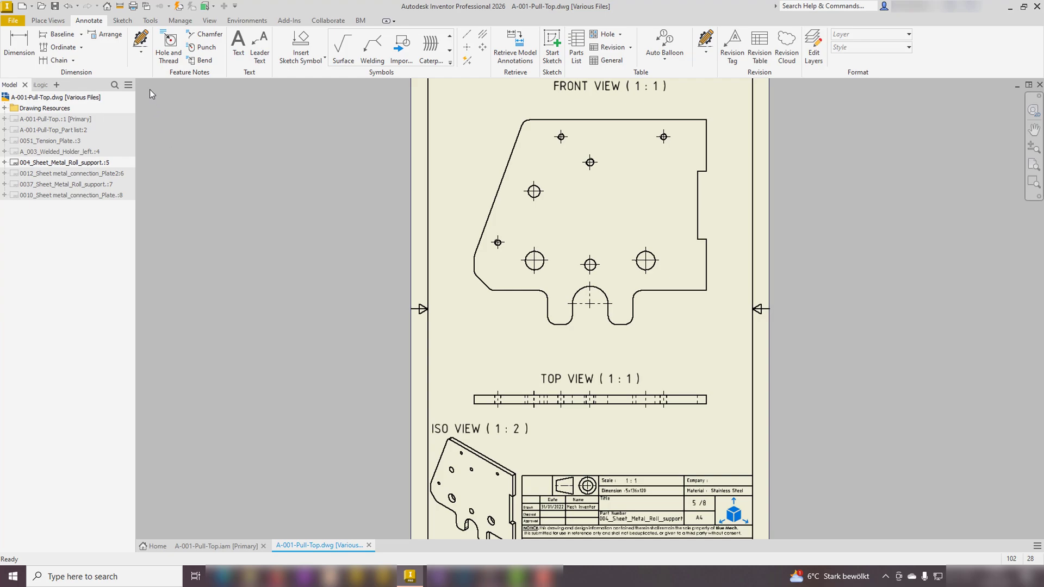
double_click(85, 118)
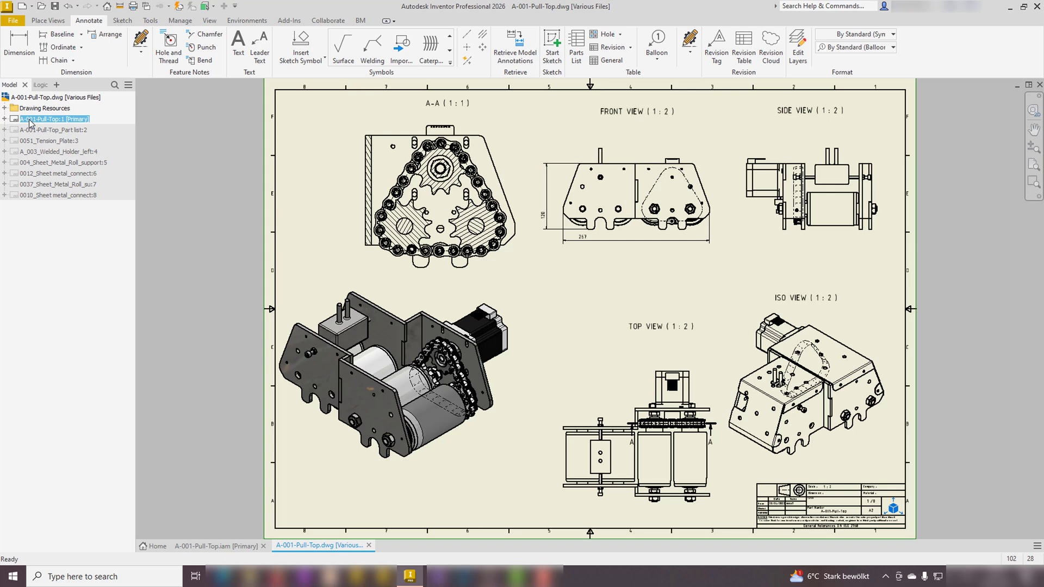
Auto-balloon the parts on all views with Add Balloons.
left_click(690, 51)
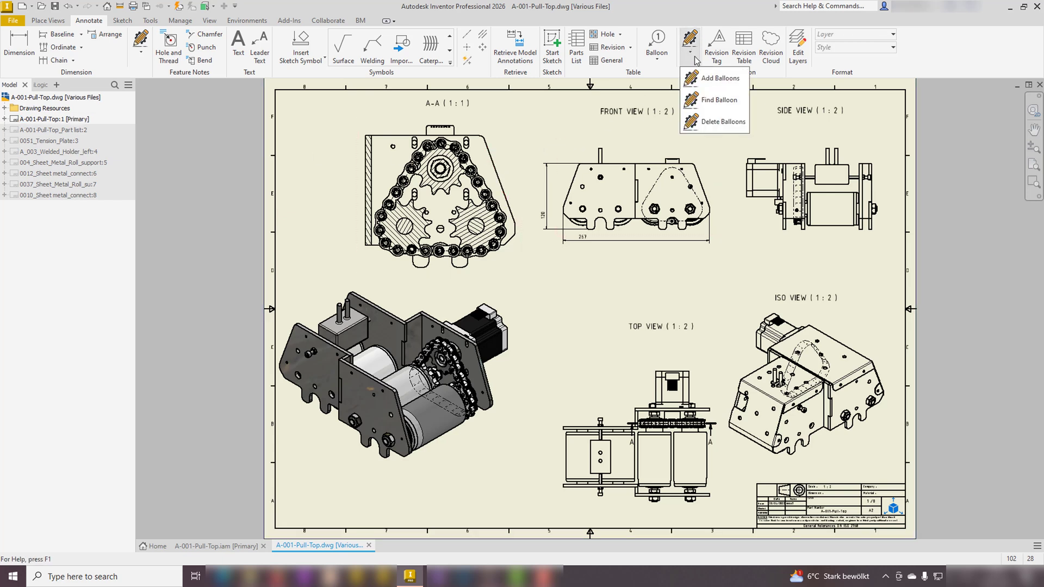
left_click(720, 78)
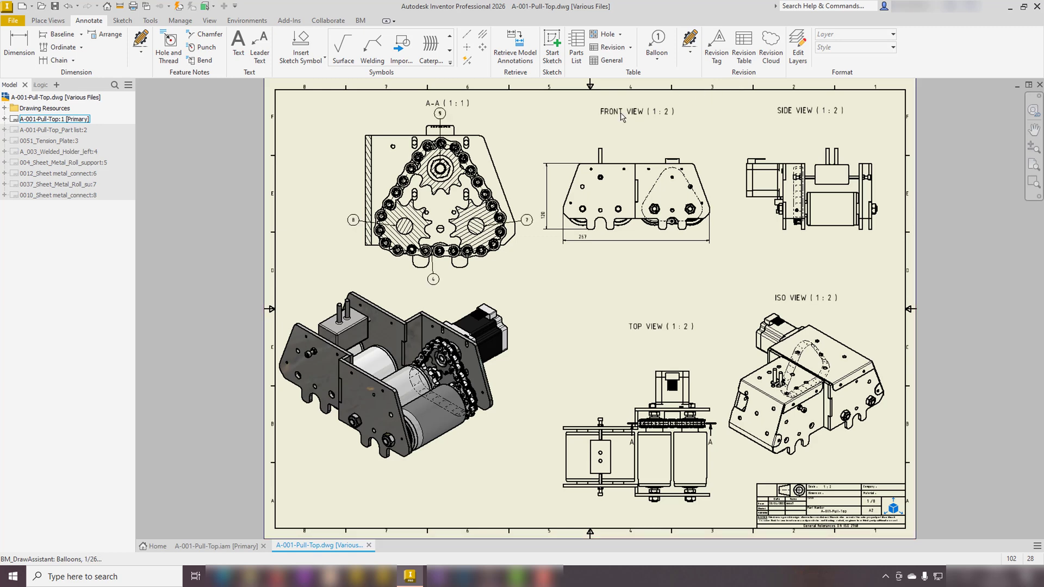
scroll(492, 133, "up", 5)
scroll(539, 152, "down", 2)
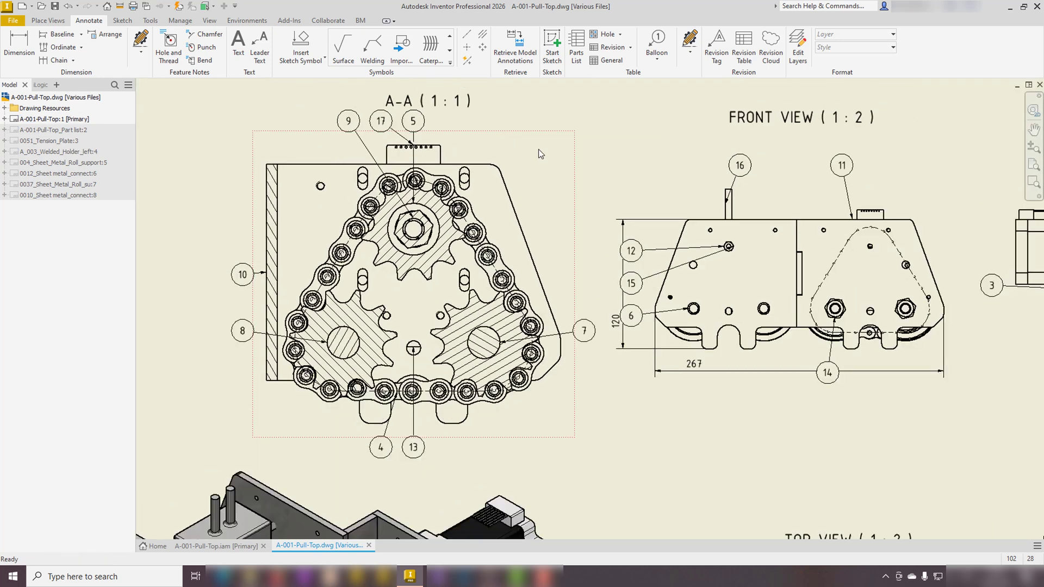
Manually place balloon 17 on a part in section A-A.
left_click(657, 46)
left_click(442, 148)
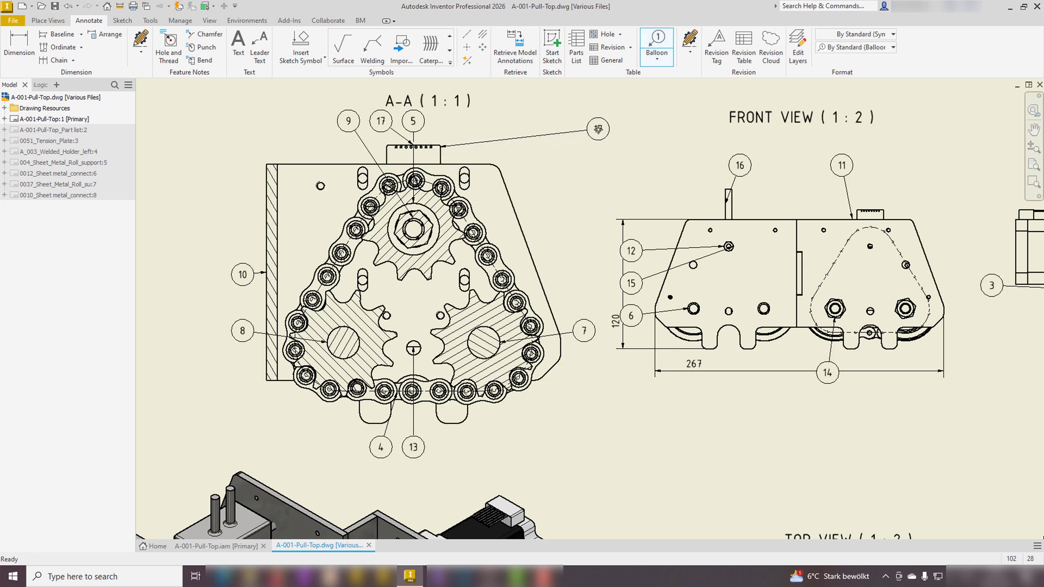
right_click(645, 126)
left_click(689, 125)
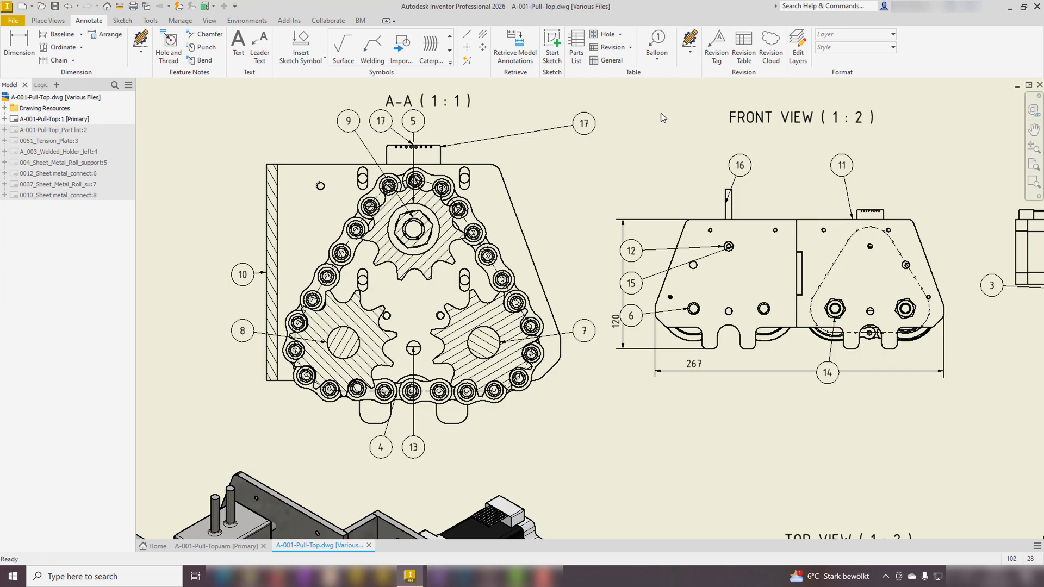
Fit the sheet and use Find Balloon to locate balloons 4 and 2.
key("Home")
left_click(688, 57)
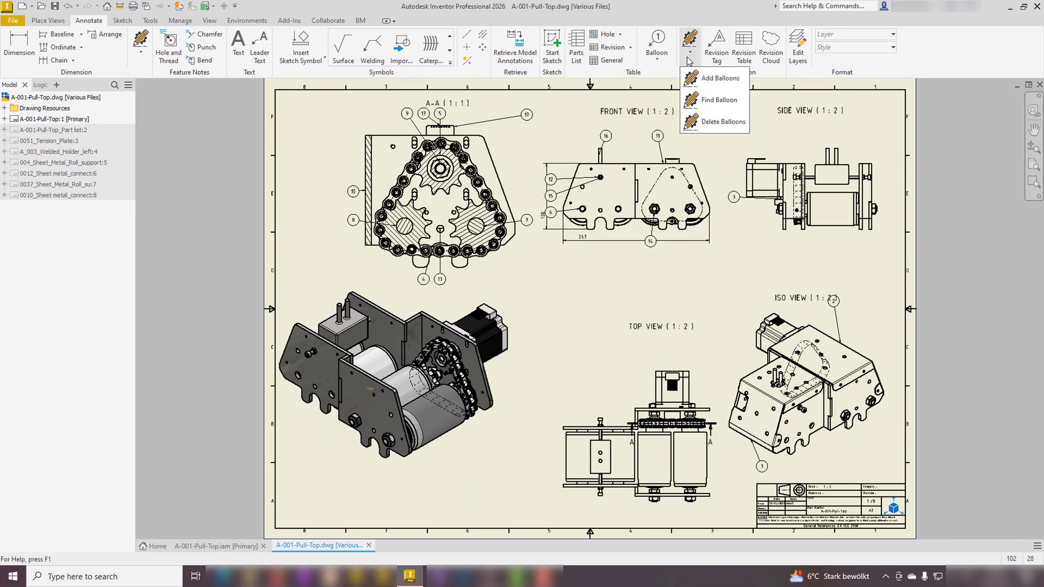
left_click(718, 100)
left_click(287, 196)
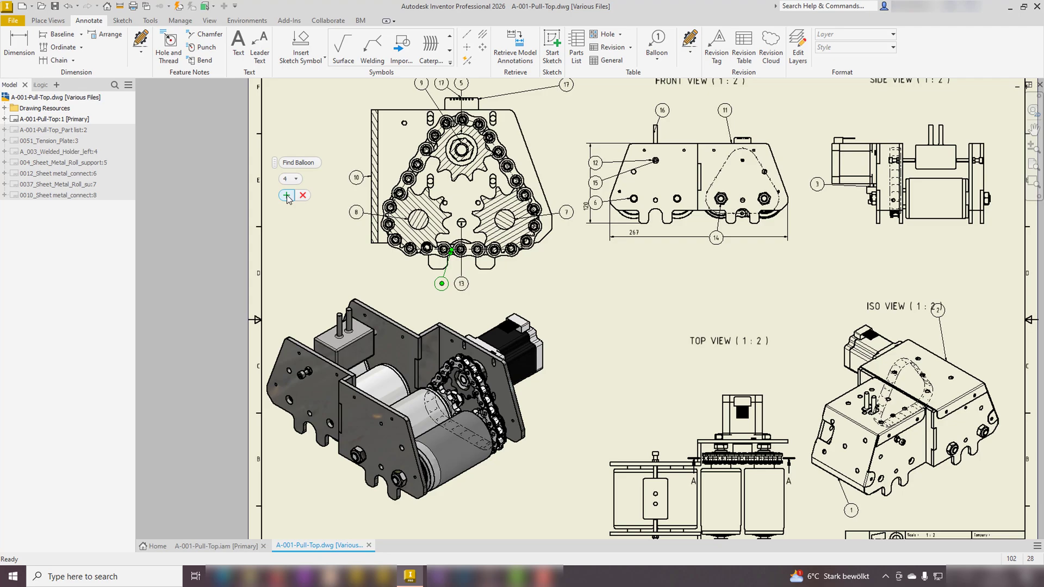
left_click(294, 179)
left_click(289, 206)
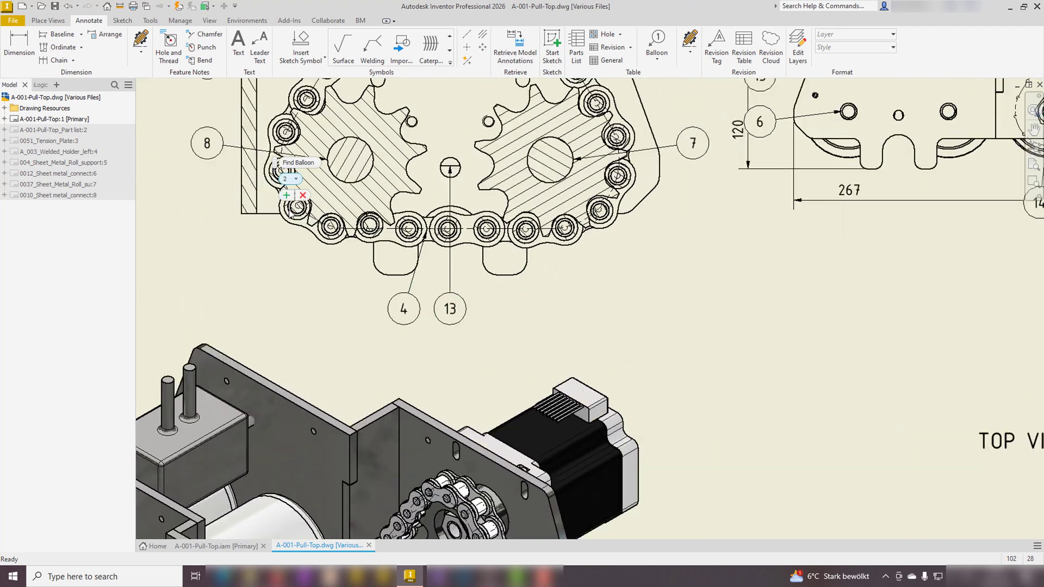
Locate balloons 6 and 17, revealing both 17s on section A-A, then close Find Balloon.
left_click(294, 179)
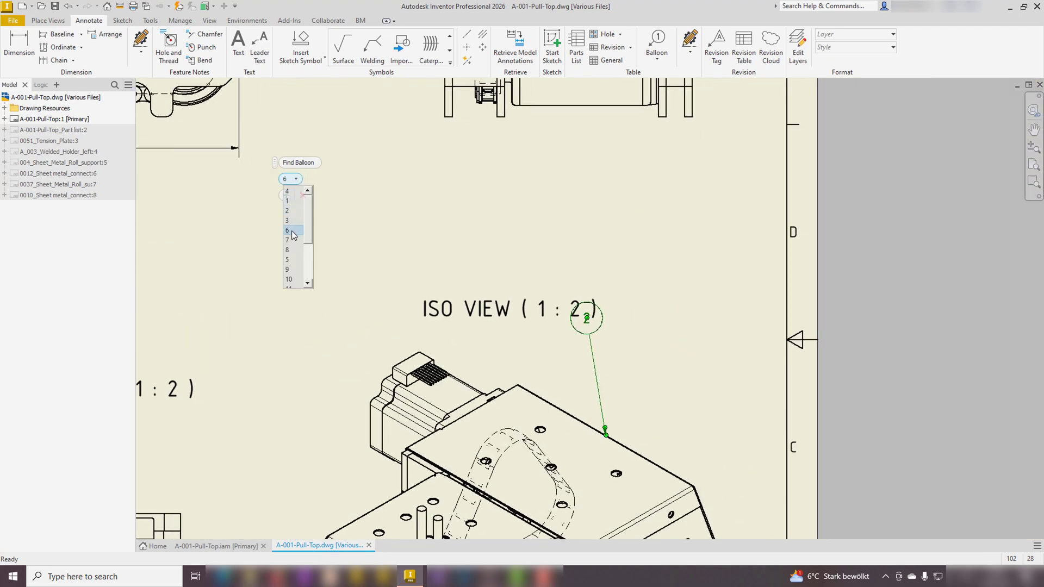
left_click(290, 238)
left_click(295, 179)
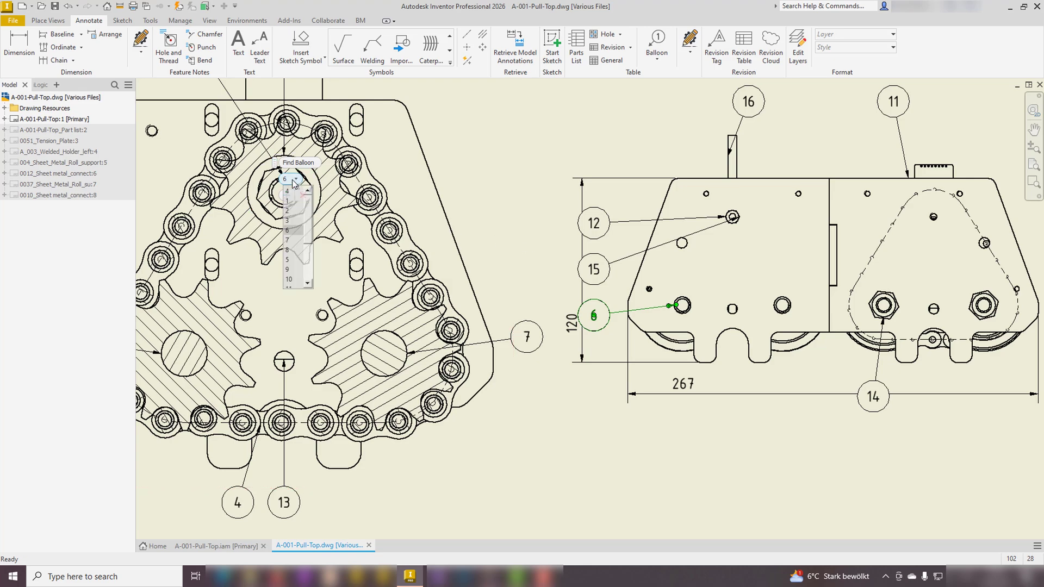
scroll(296, 245, "down", 3)
left_click(295, 281)
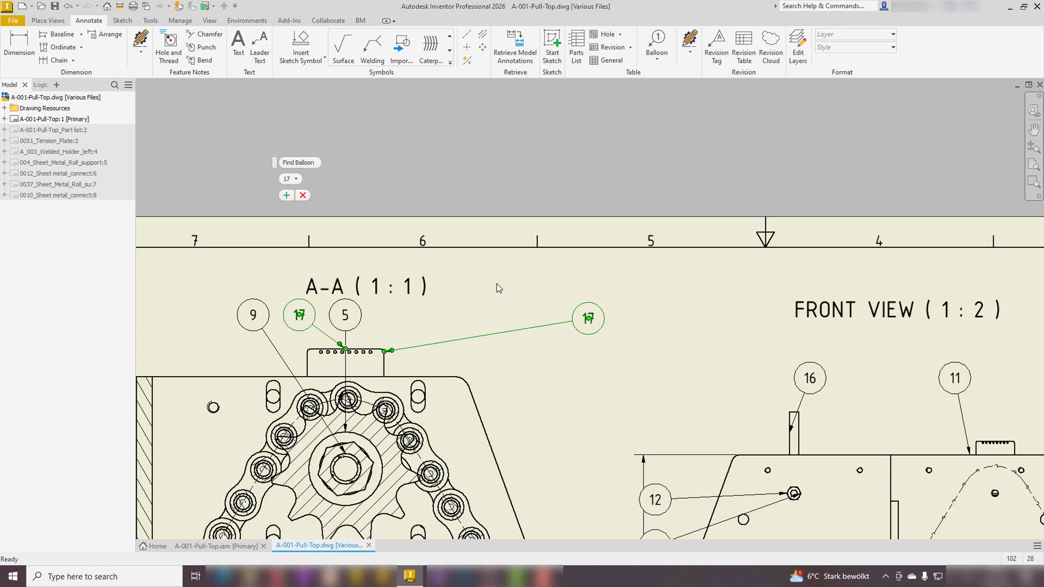
left_click(288, 196)
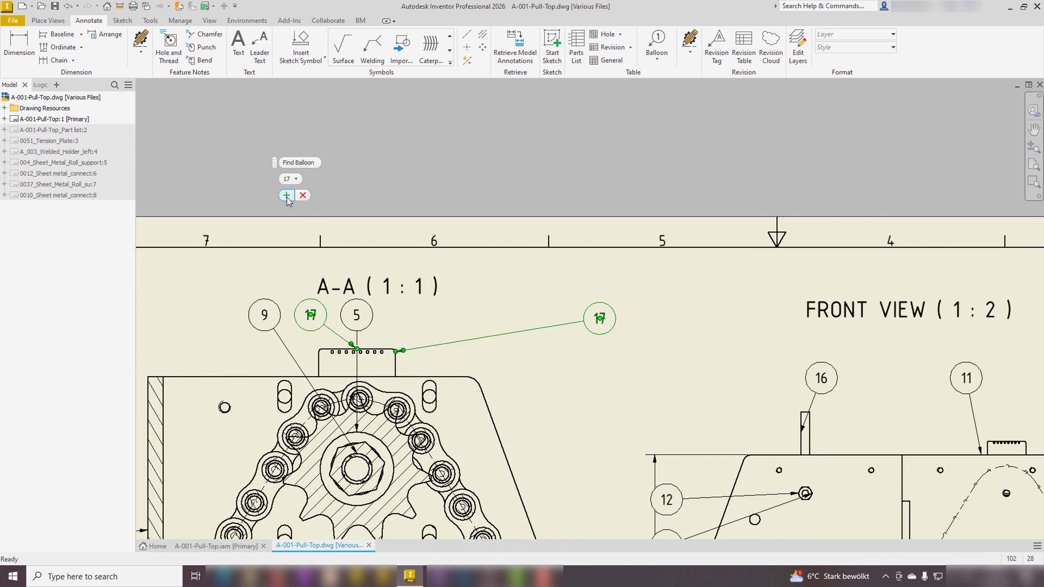
left_click(302, 195)
Delete all balloons on the assembly sheet and open sheet 0037_Sheet_Metal_Roll_support.
left_click(690, 45)
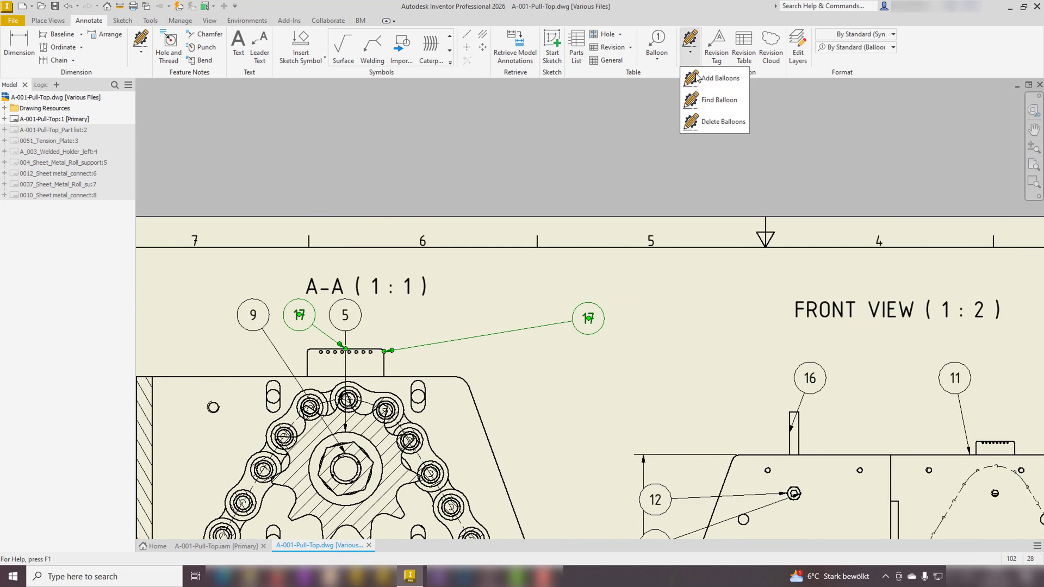
left_click(697, 122)
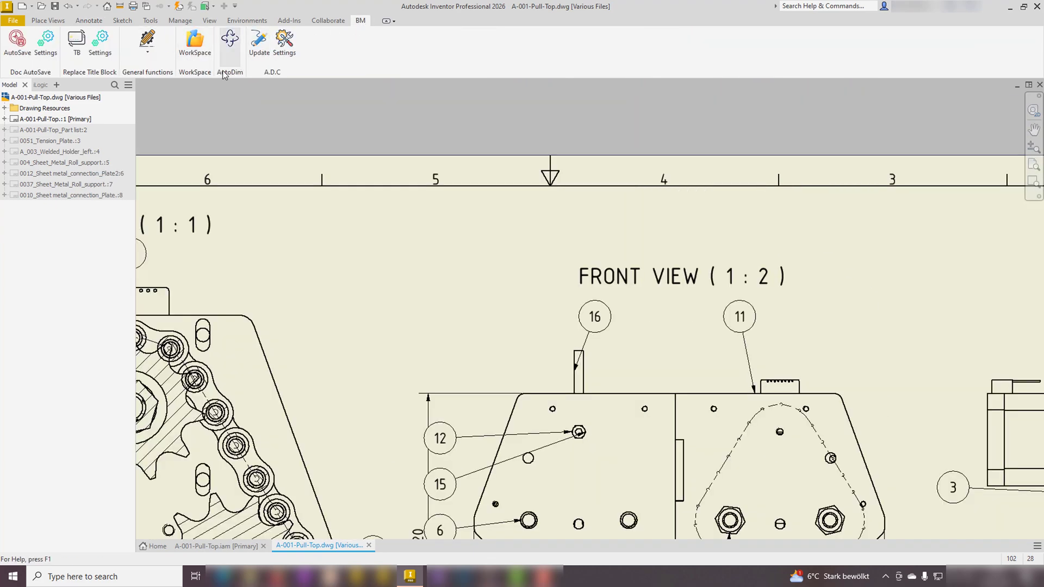
double_click(65, 184)
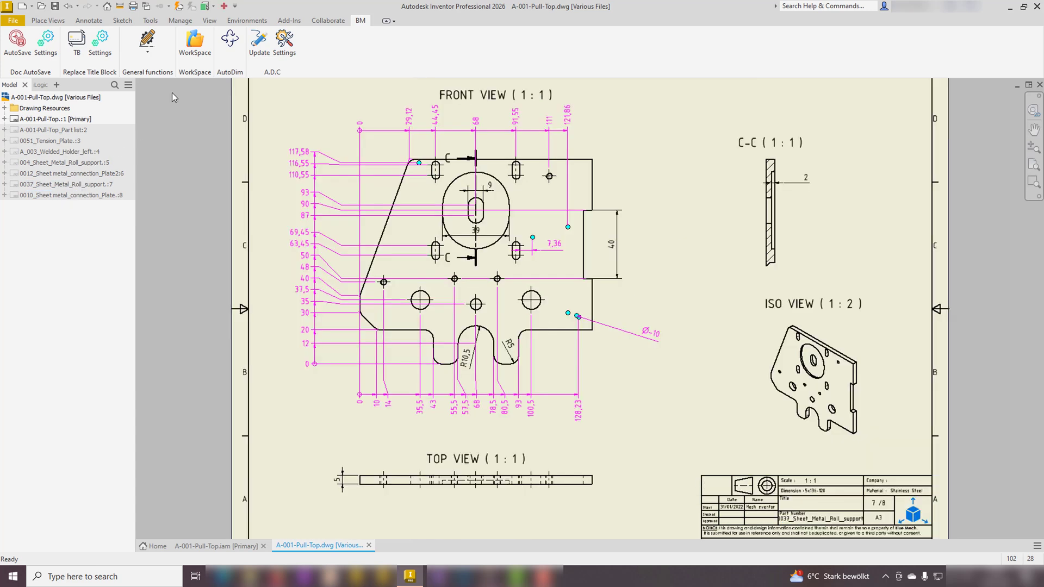
Remove the orphaned magenta dimensions with Delete sick.
left_click(152, 56)
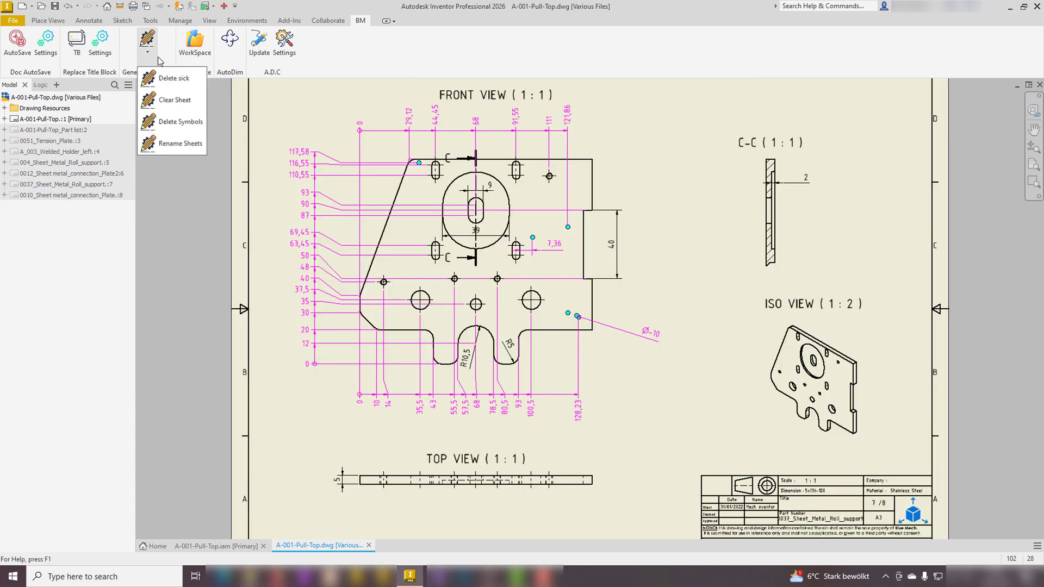
left_click(179, 80)
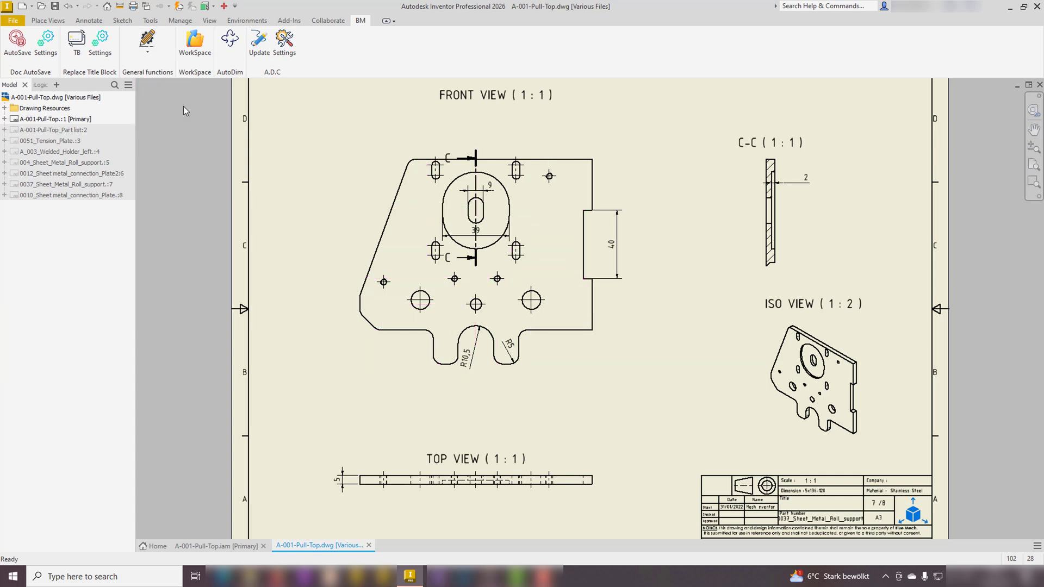
left_click(156, 56)
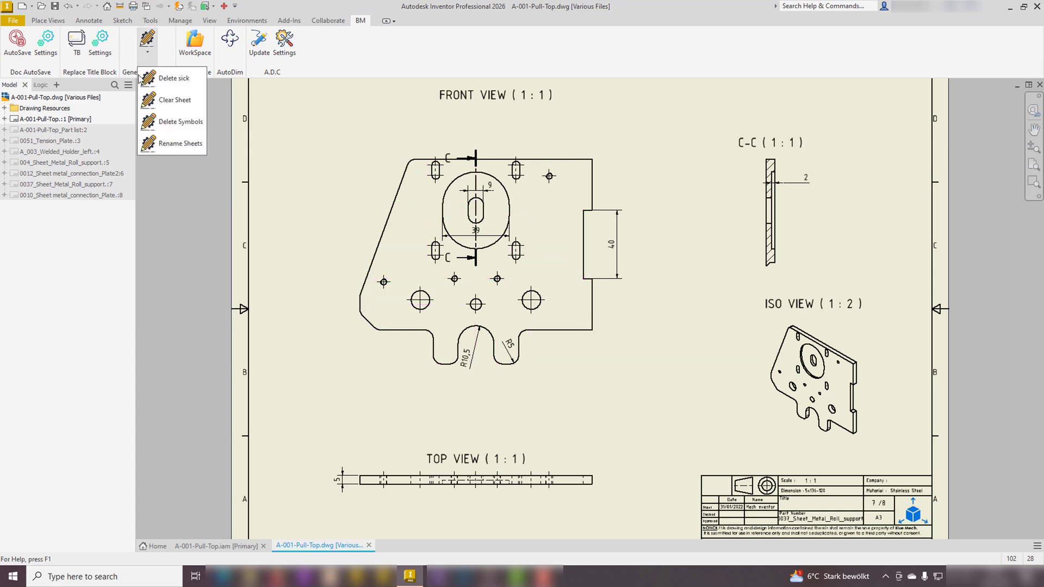
Remove all views with Clear Sheet, then undo to restore them.
left_click(175, 101)
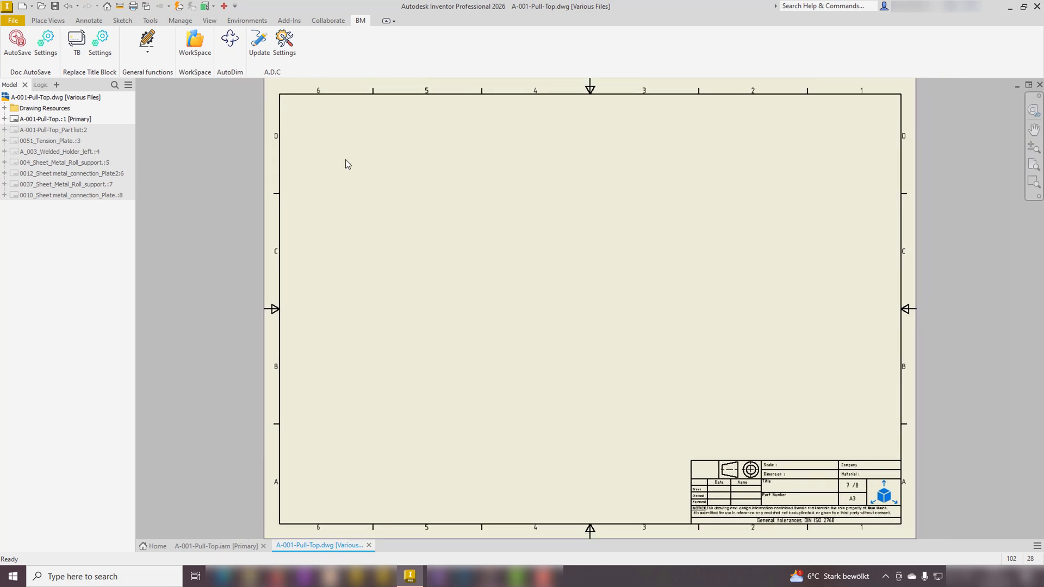
left_click(67, 6)
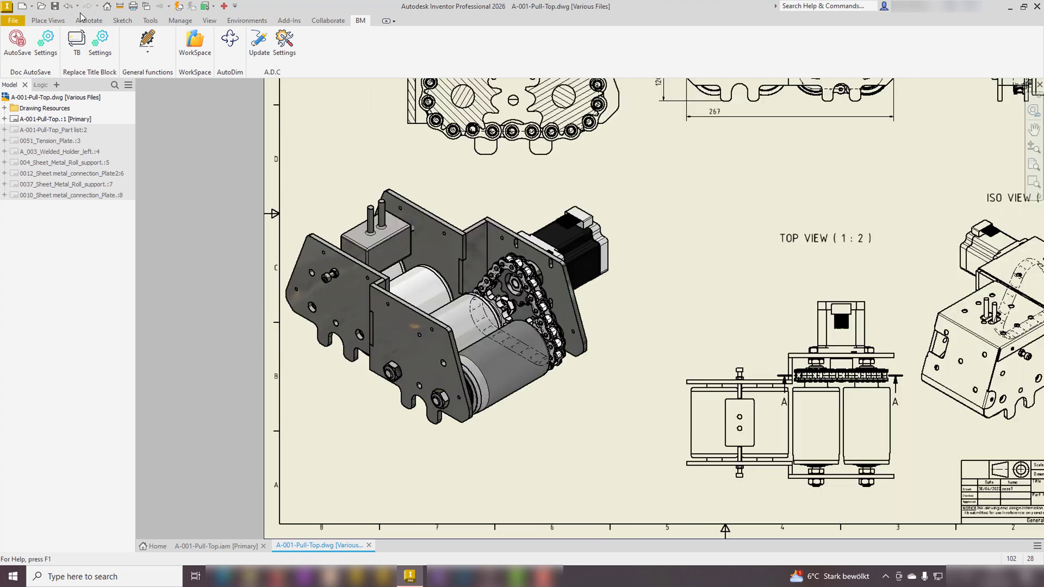
On sheet 0037, delete its symbols and shorten all sheet names.
double_click(65, 184)
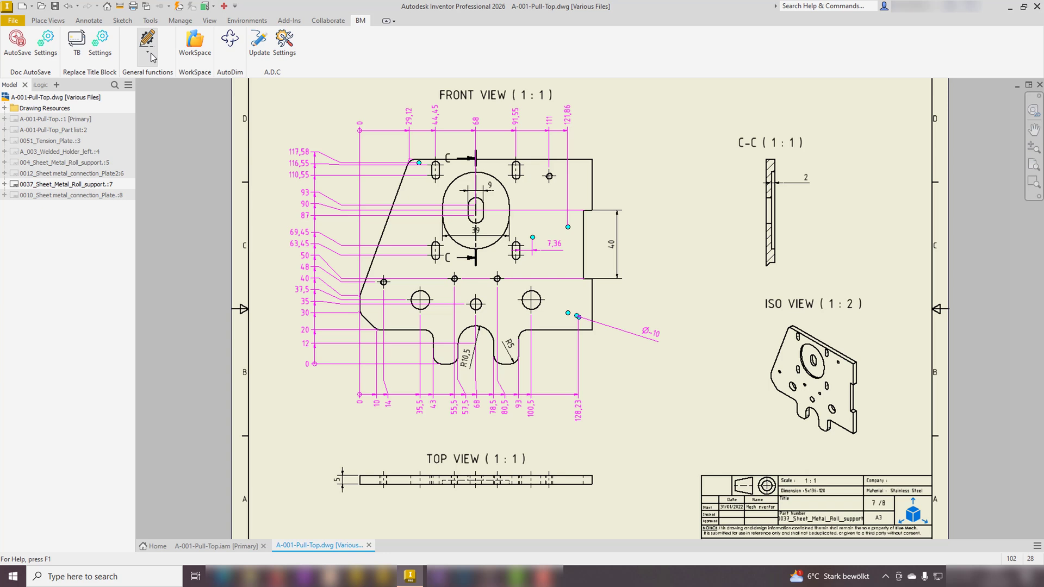
left_click(148, 50)
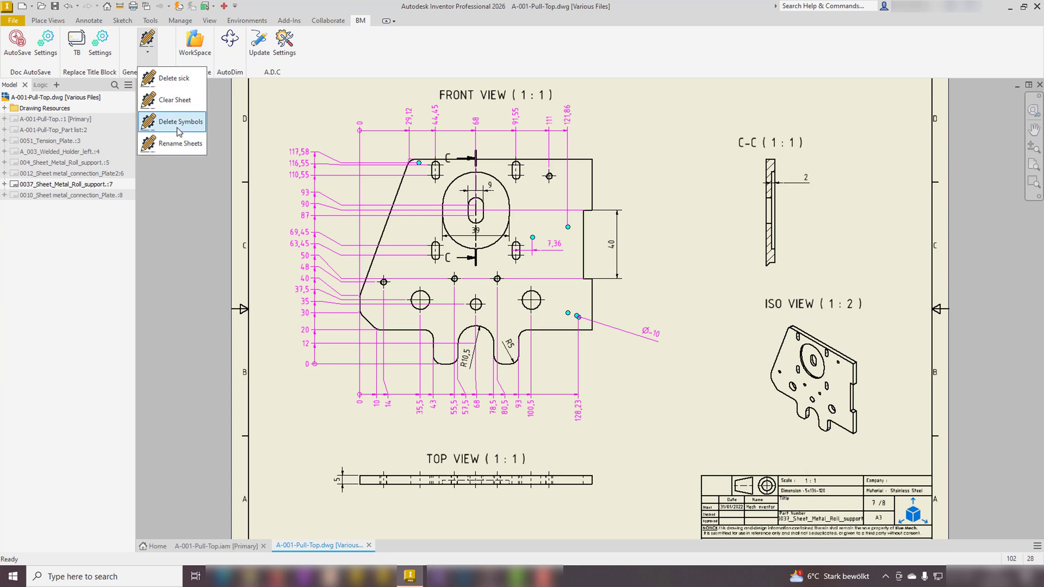
left_click(178, 128)
left_click(147, 50)
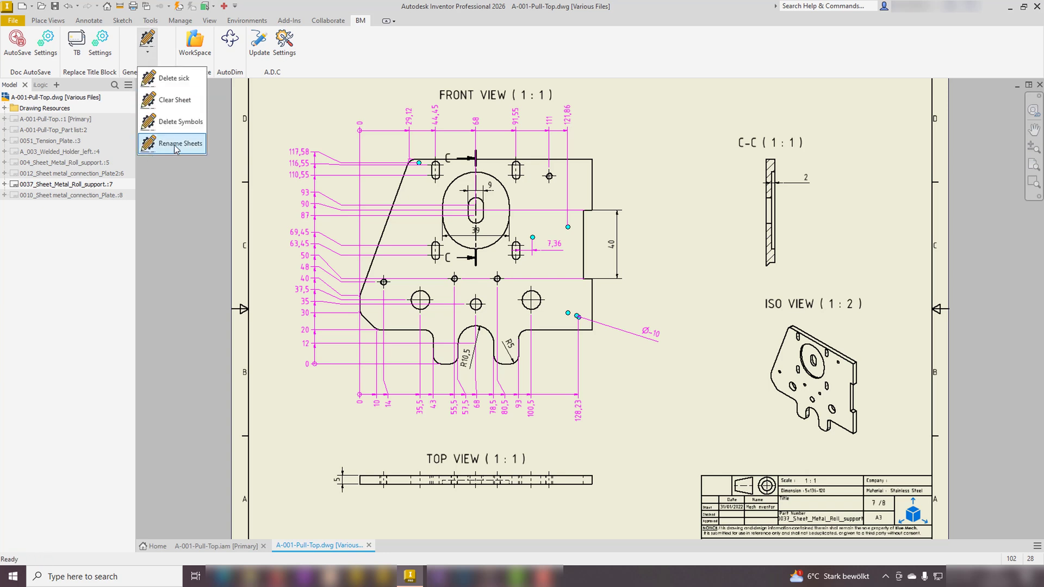
left_click(176, 144)
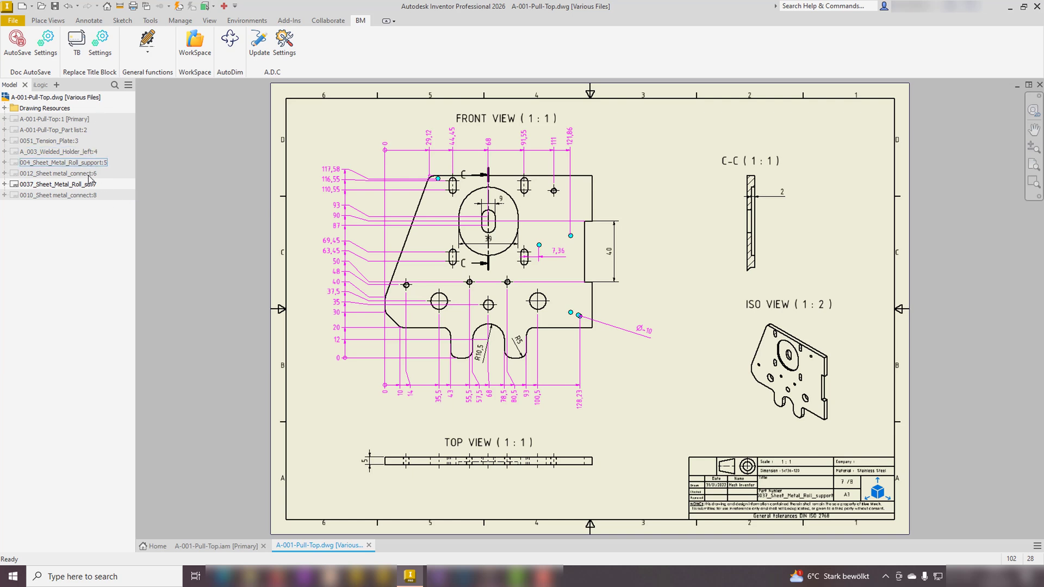
Undo moving A_003_Welded_Holder_left, then remove the orphaned magenta dimensions.
left_click_drag(81, 151, 94, 179)
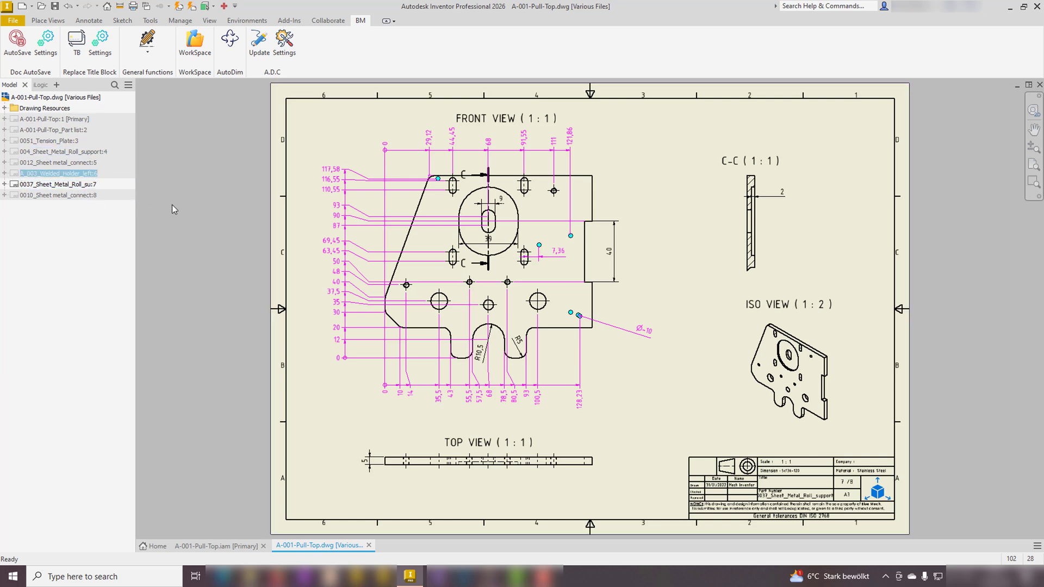
left_click(68, 6)
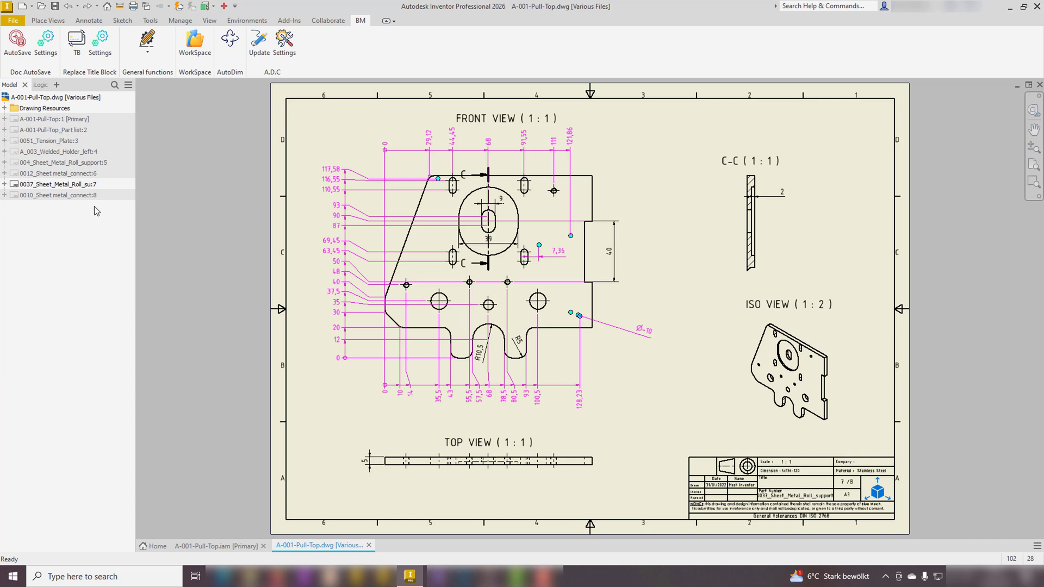
left_click(147, 46)
left_click(160, 79)
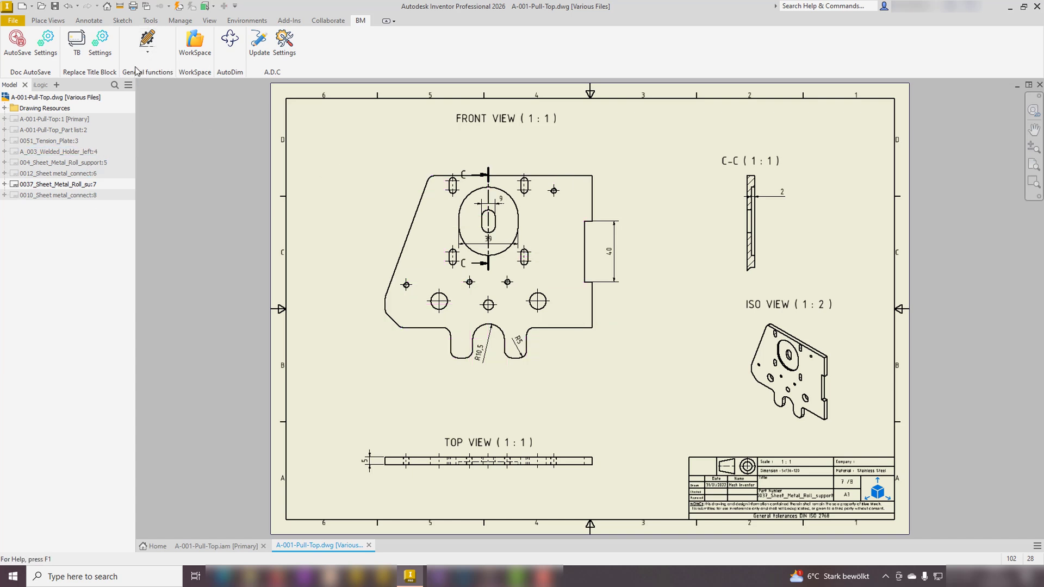
Switch the ribbon to the Place Views tab to show the view placement tools.
left_click(48, 20)
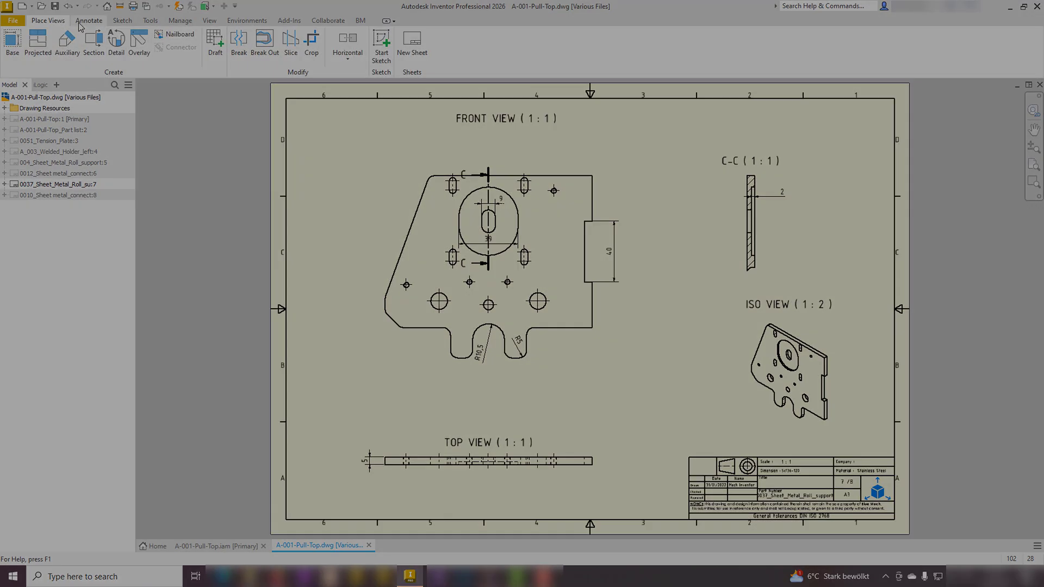